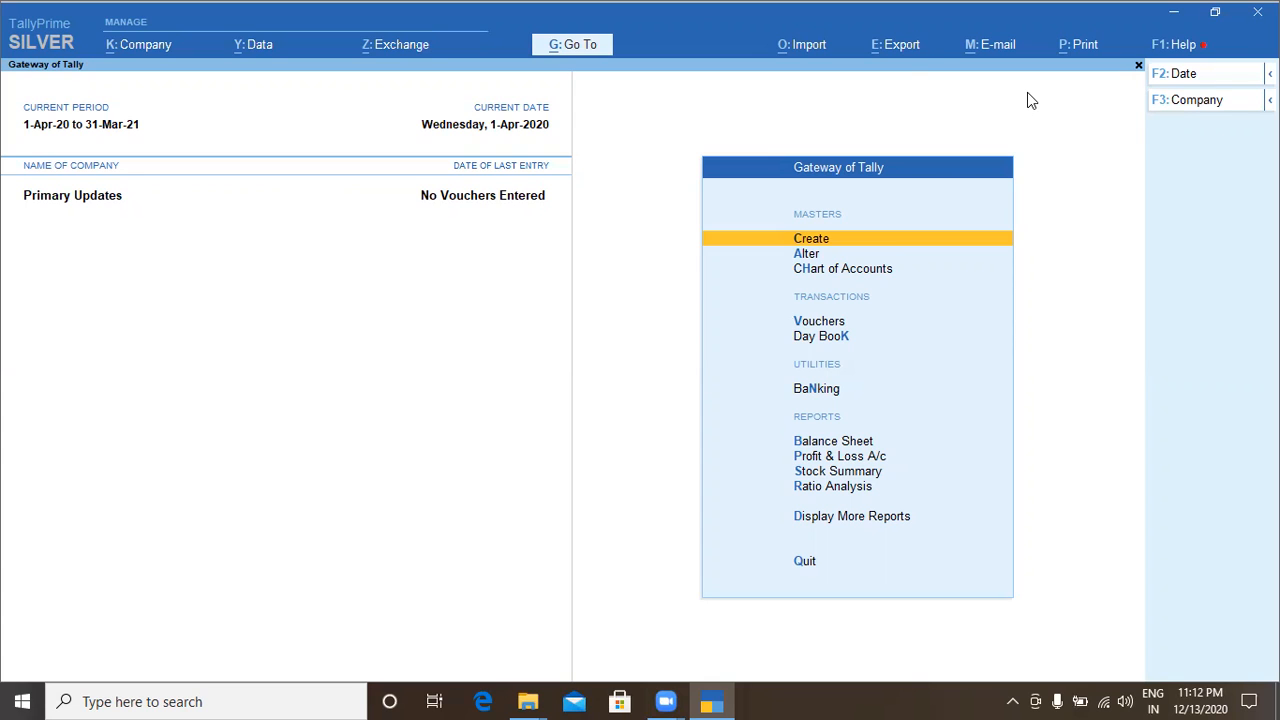
Start a company data backup and open its destination path for editing
left_click(143, 55)
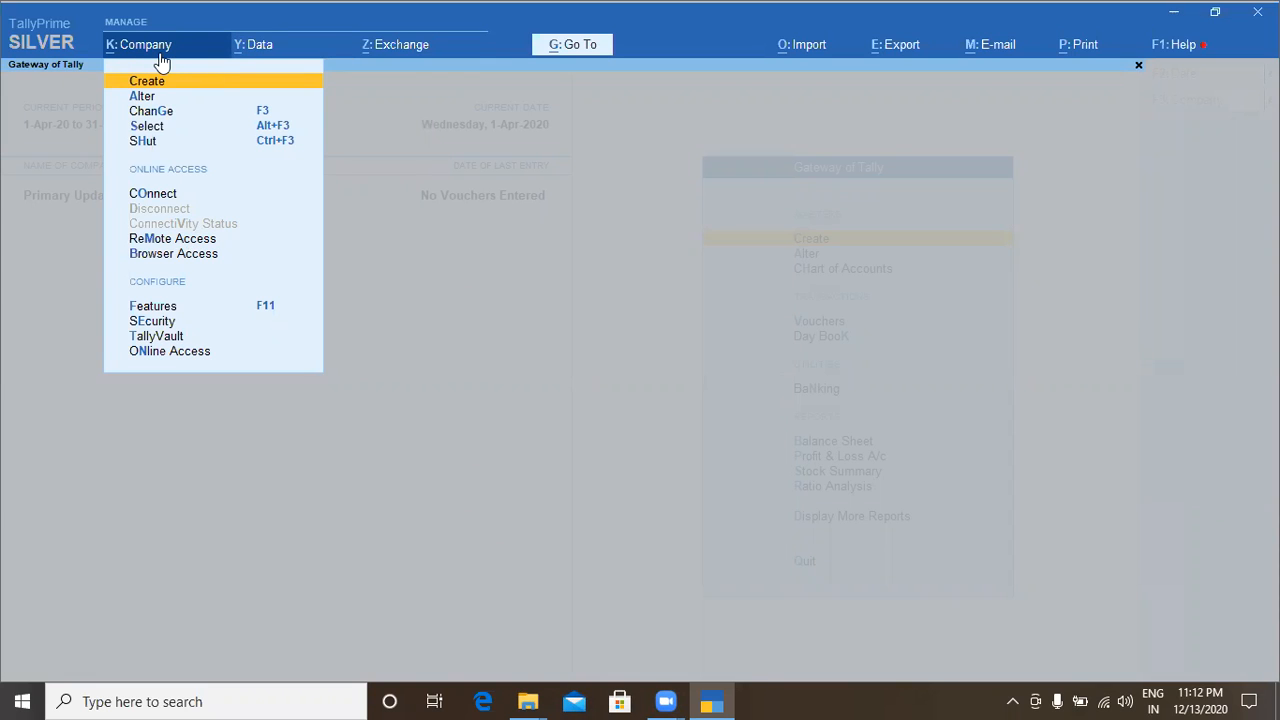
left_click(266, 48)
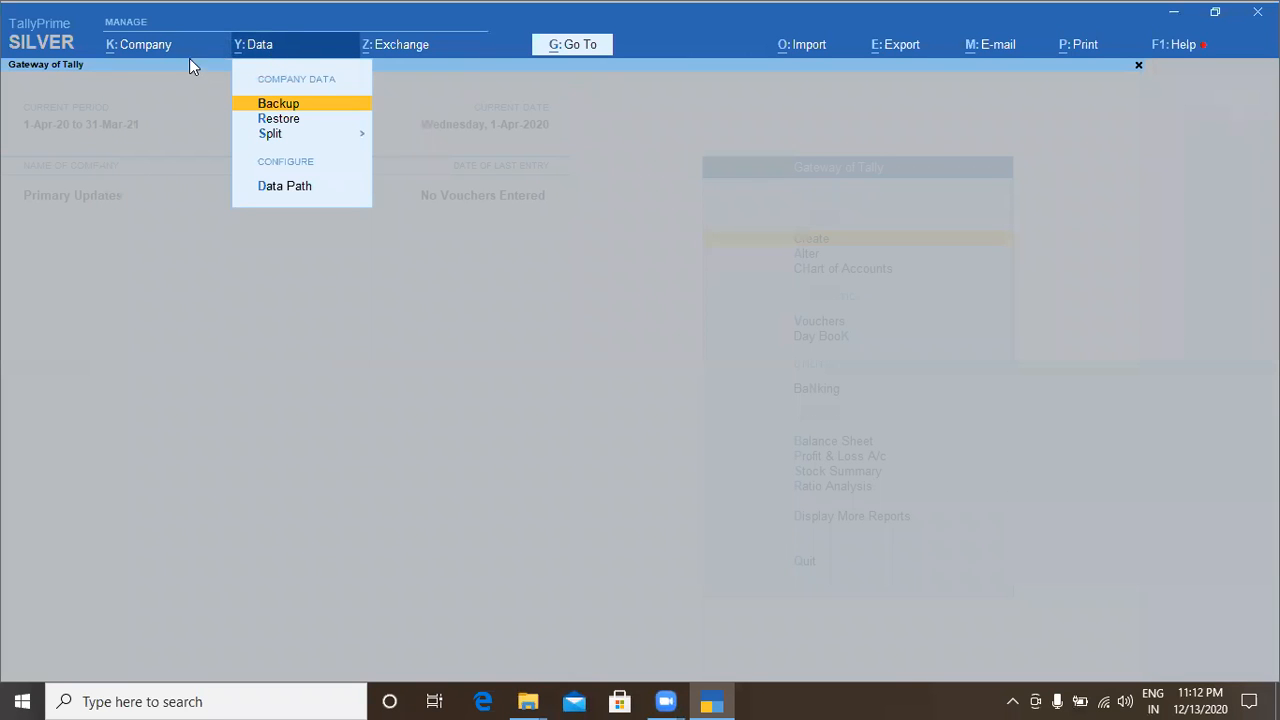
left_click(293, 108)
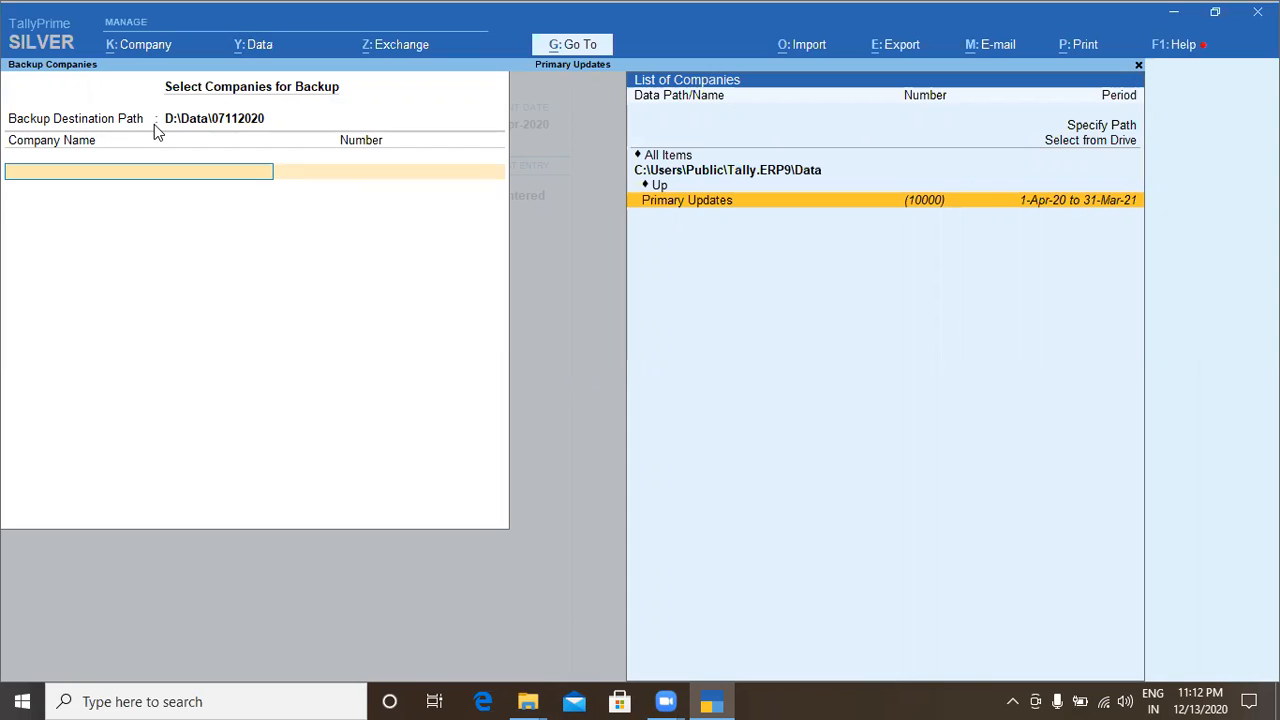
left_click(203, 121)
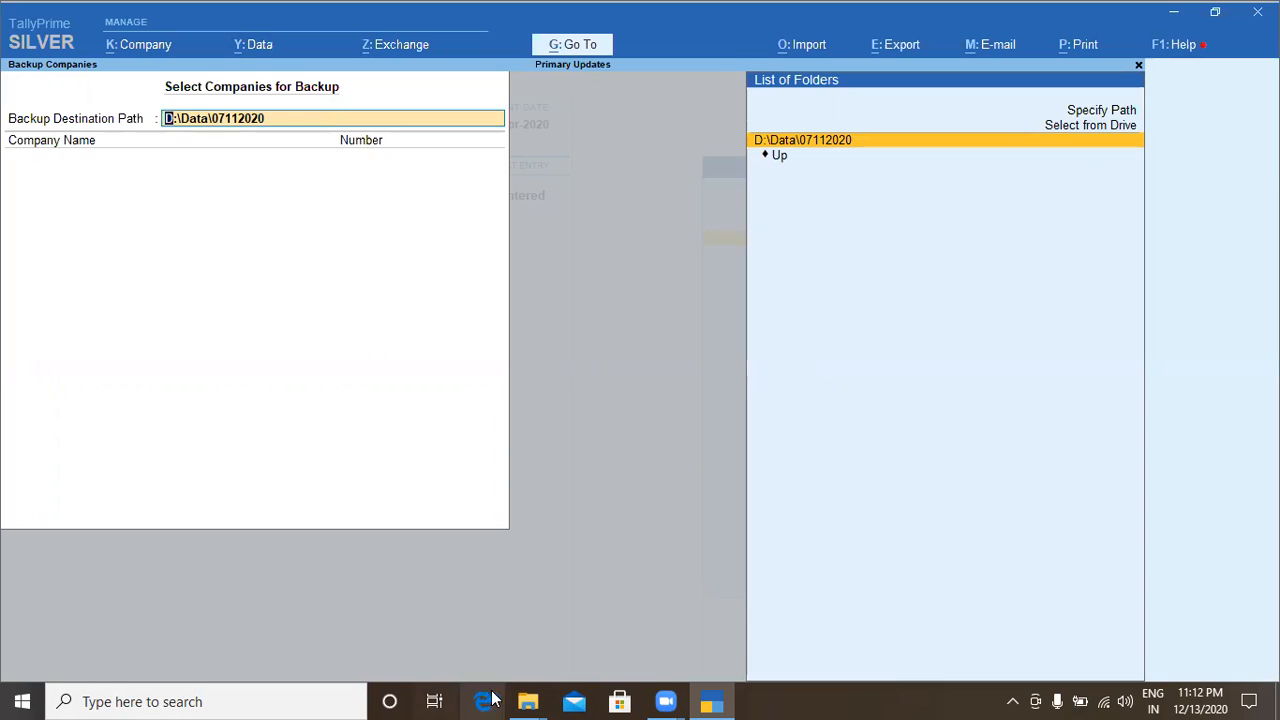
Switch to File Explorer, create a folder named Backup on New Volume (D:) and open it
mouse_move(528, 702)
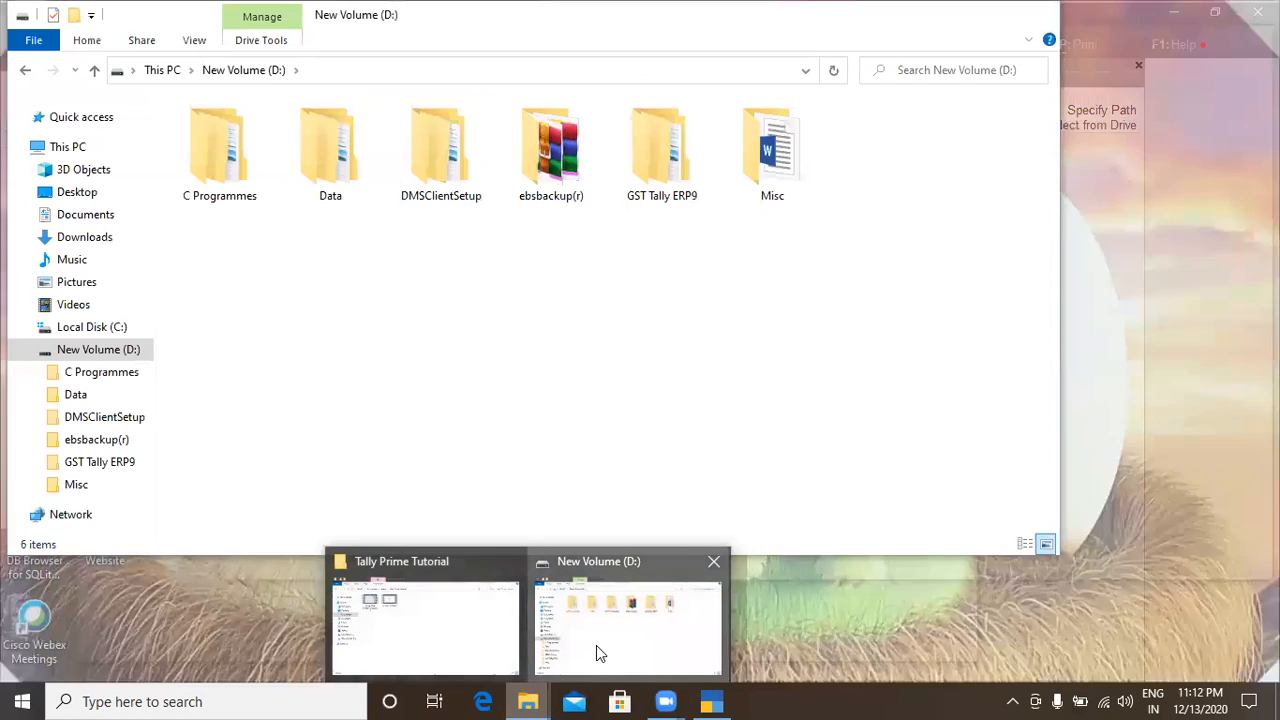
left_click(596, 645)
key("ctrl+shift+n")
key("BackSpace")
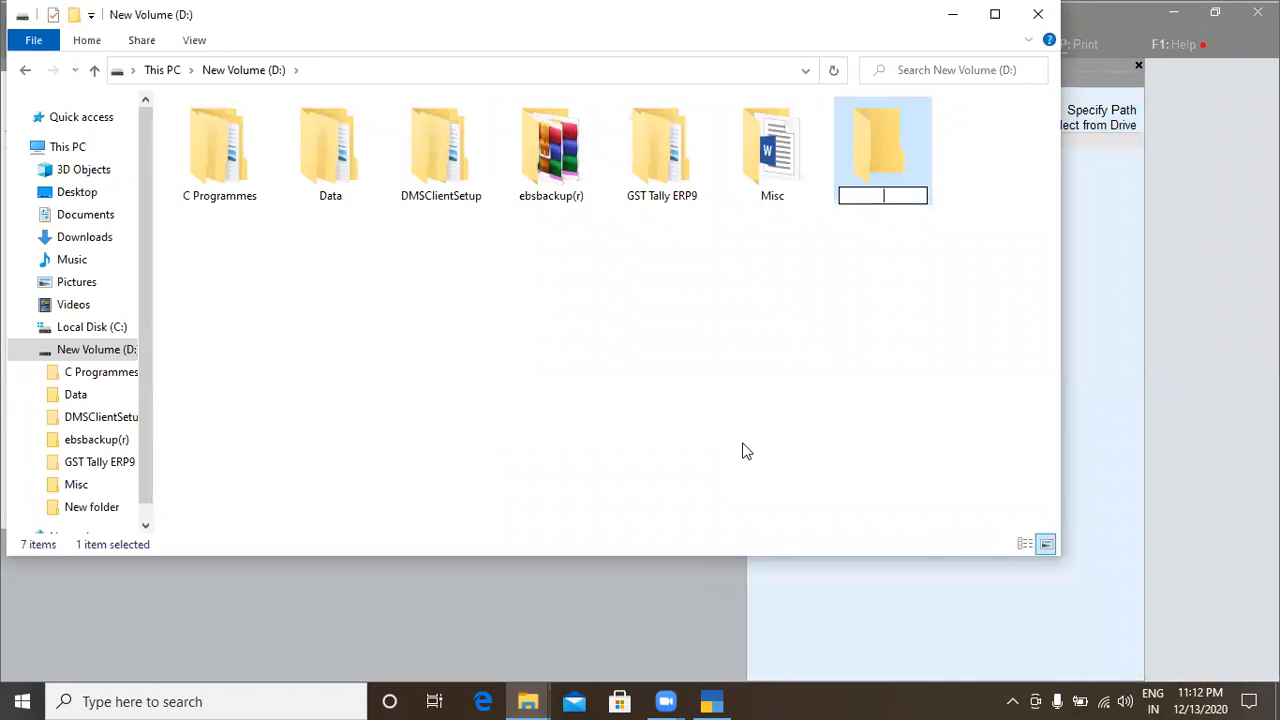
type("Backup")
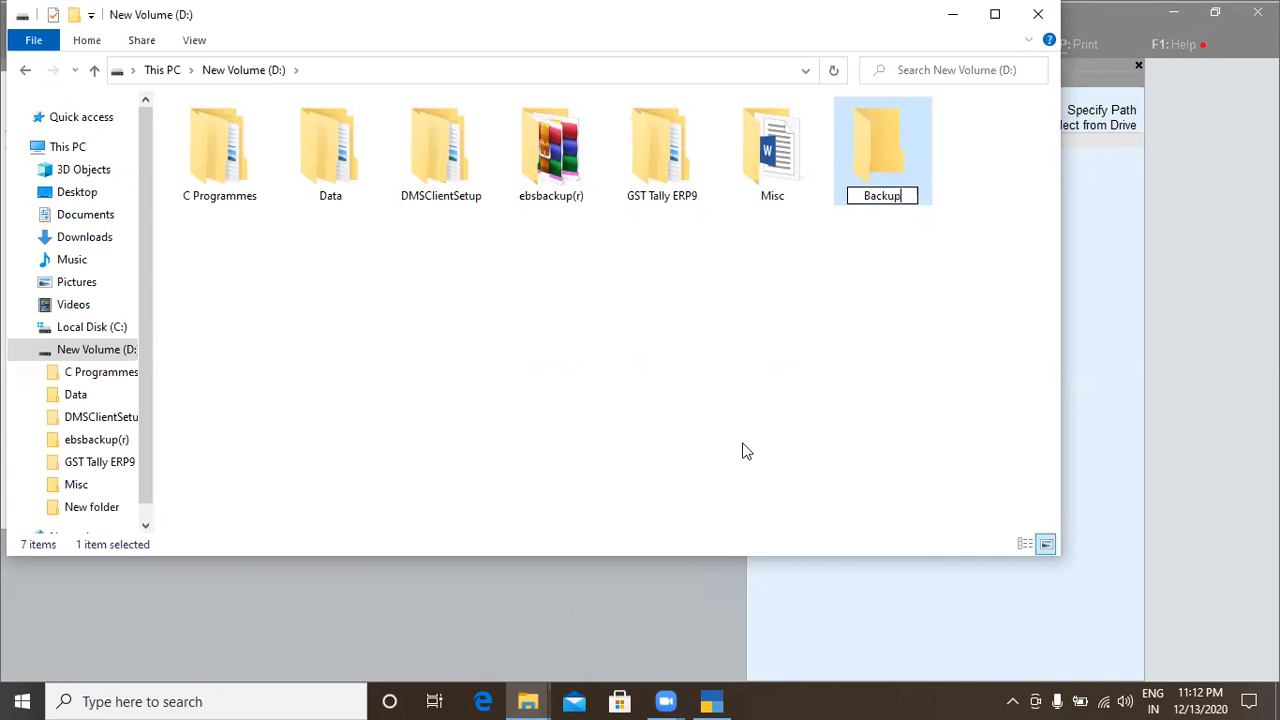
key("Return")
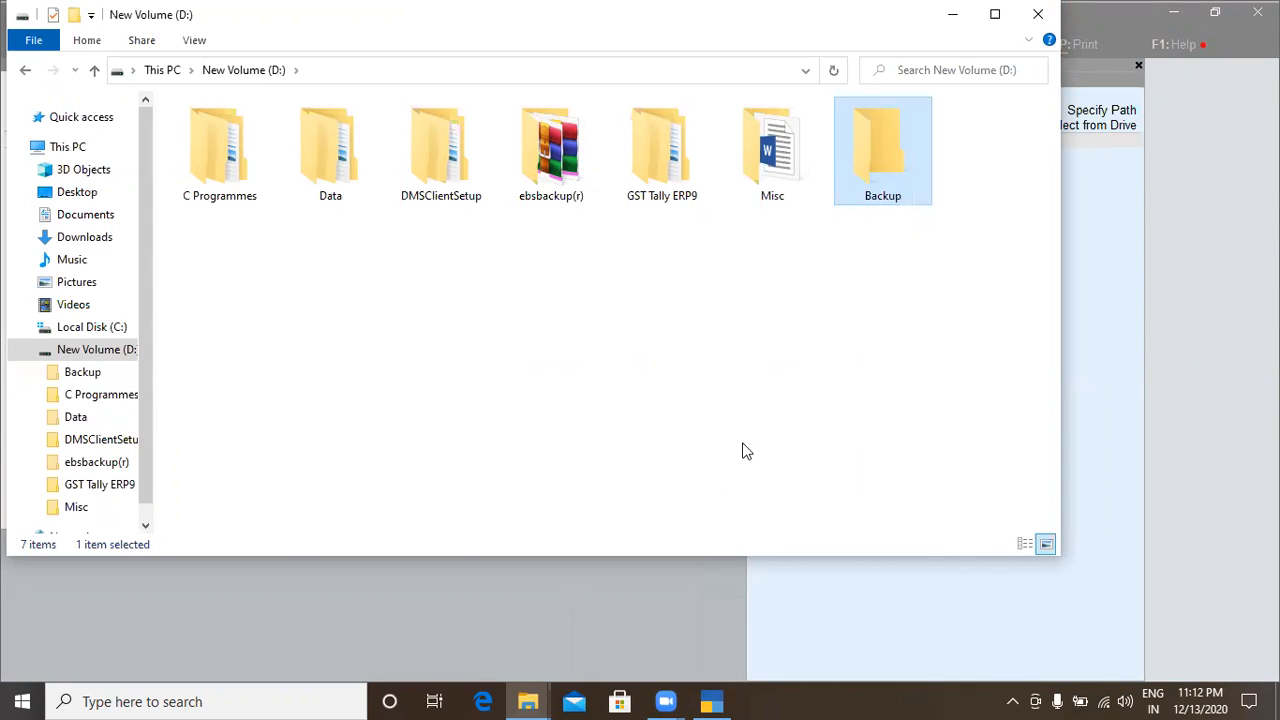
key("Return")
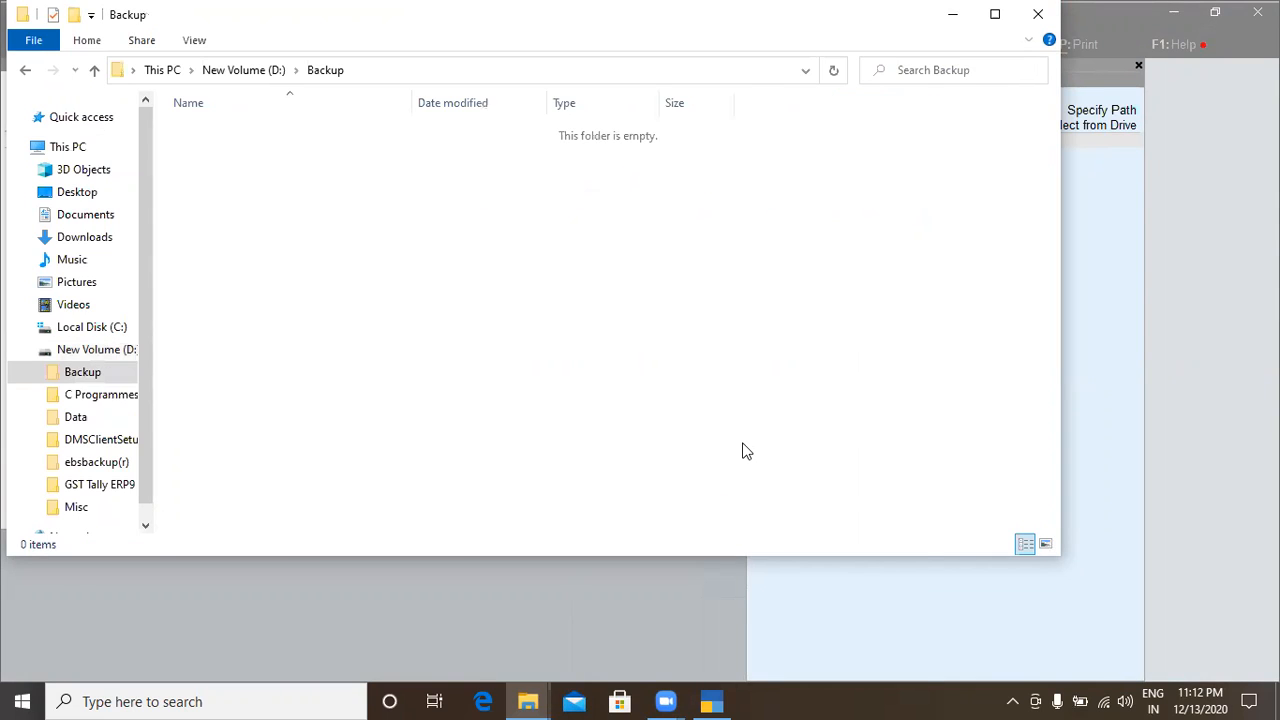
Copy the new folder's path and, back in TallyPrime, set the backup destination path to D:\Backup
left_click(777, 70)
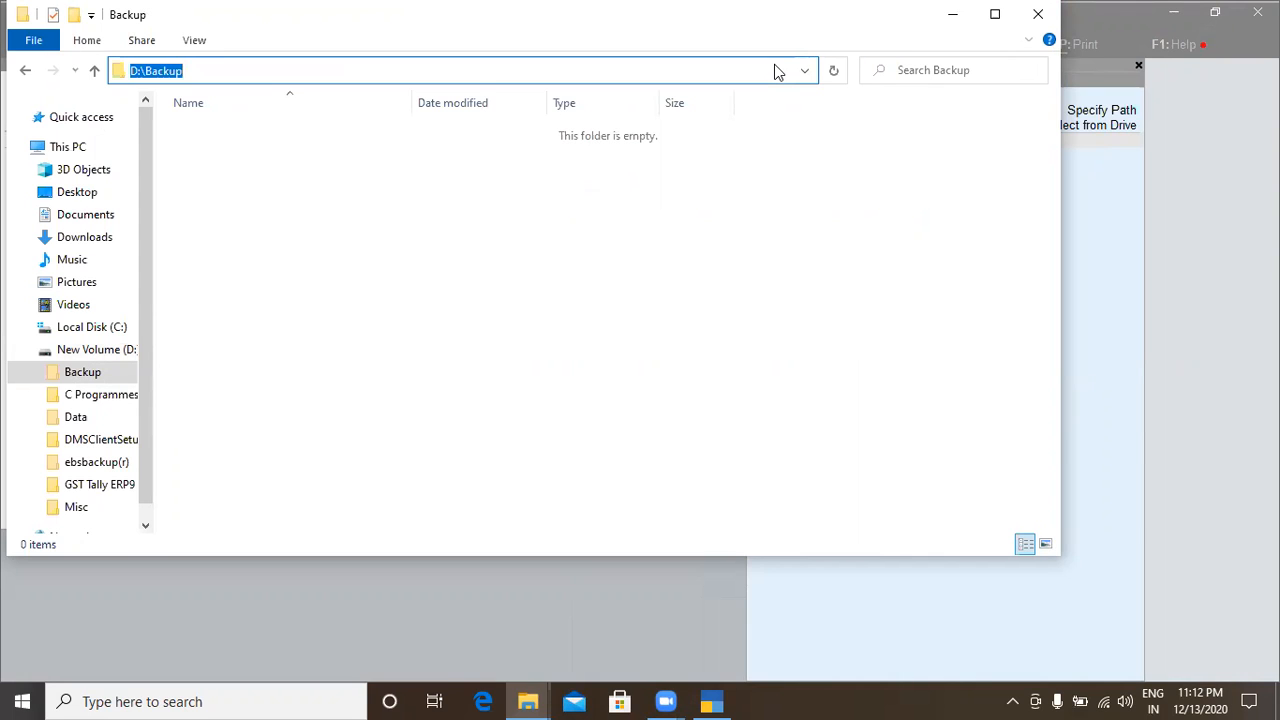
key("alt+Tab")
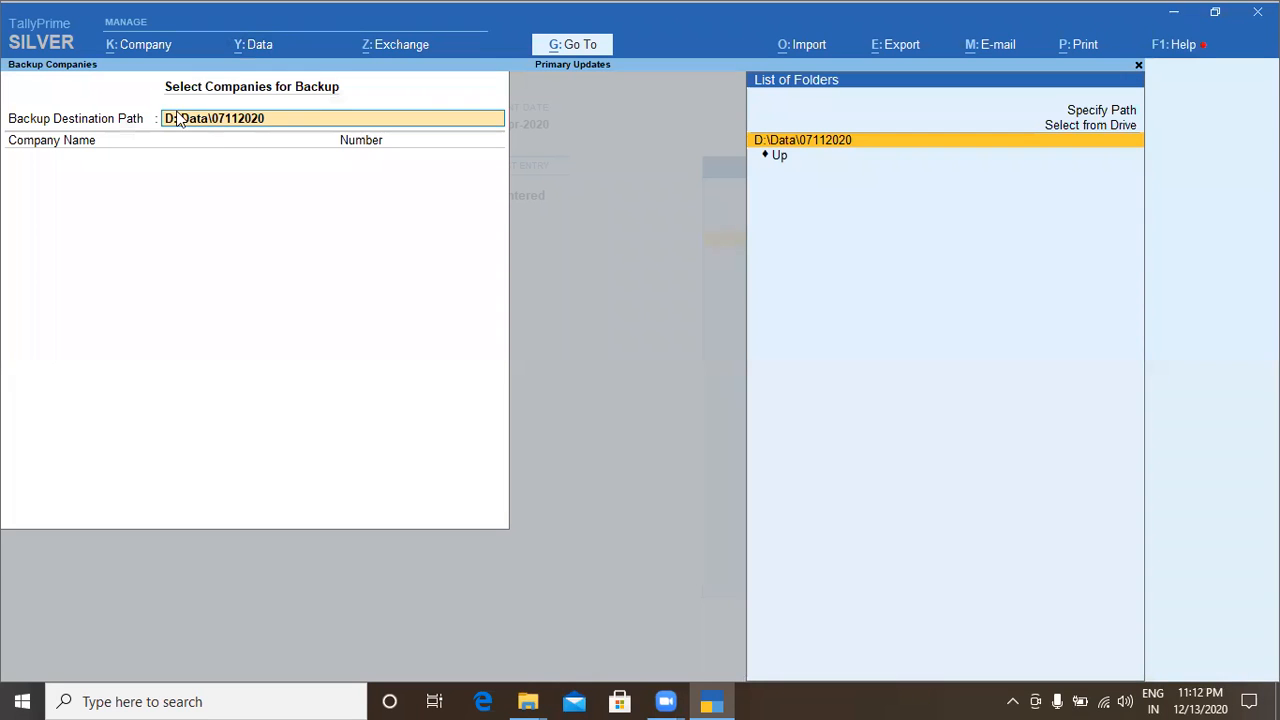
left_click(1099, 112)
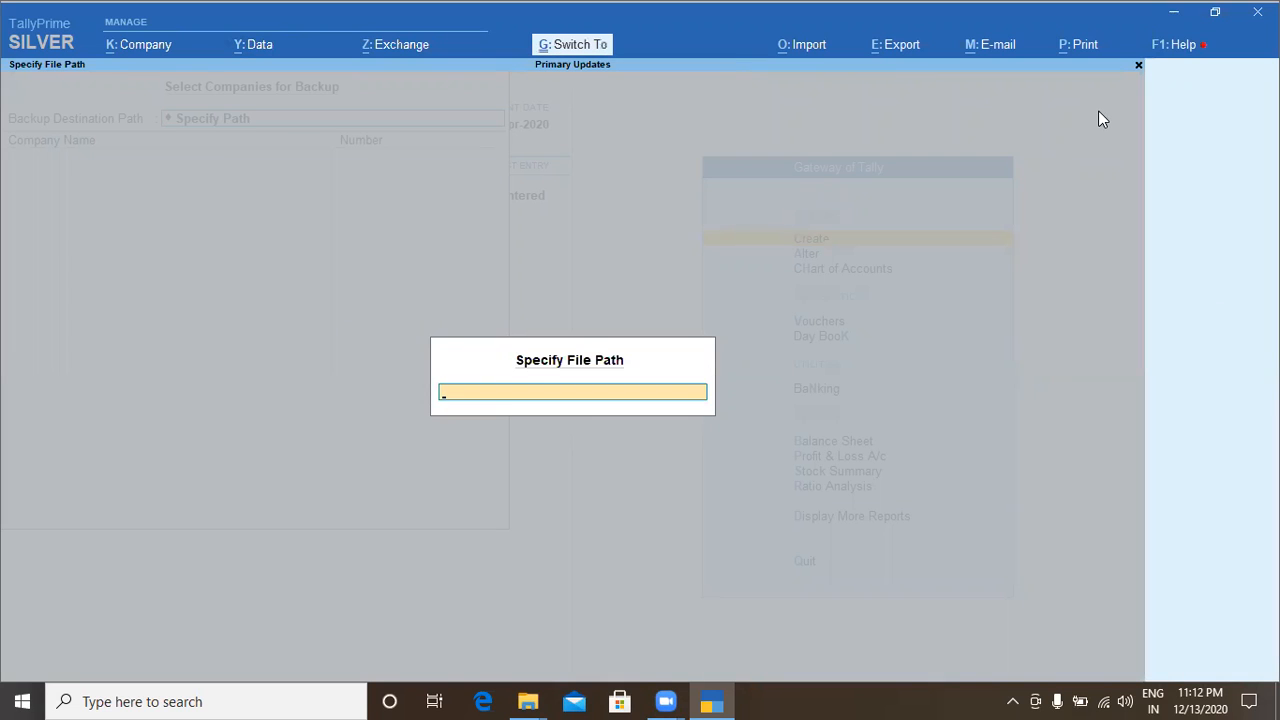
key("ctrl+alt+v")
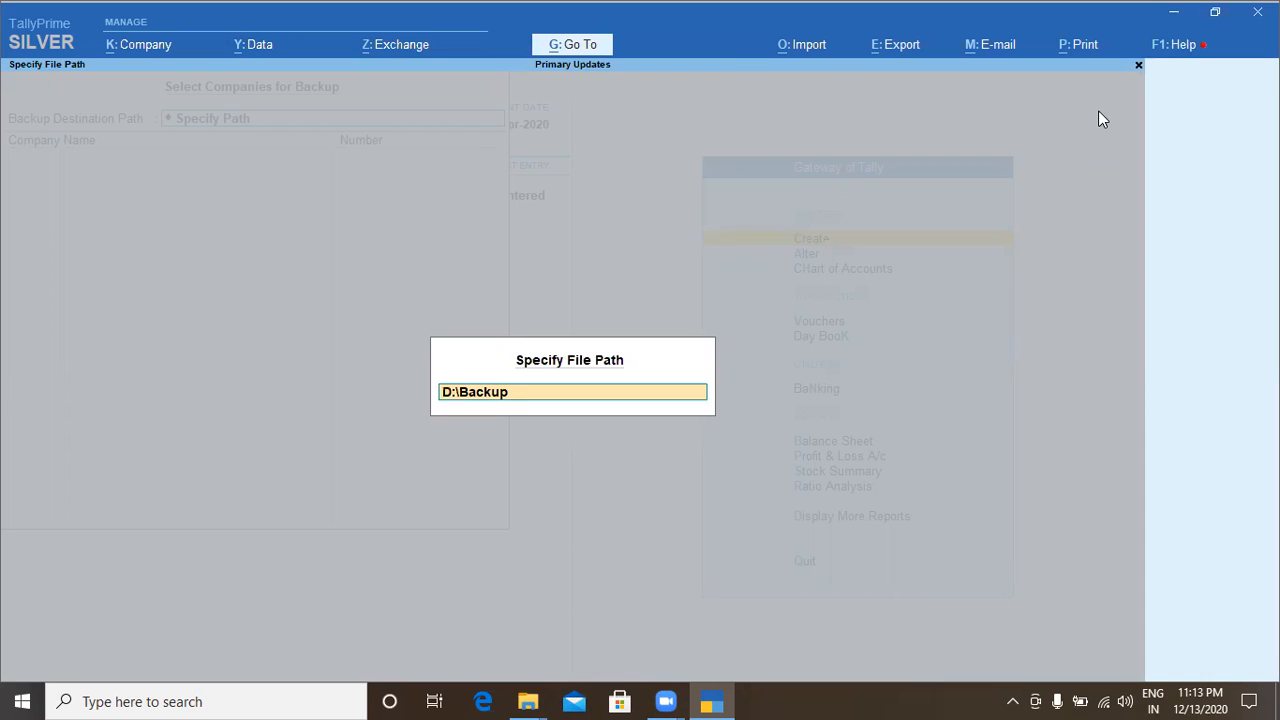
key("Return")
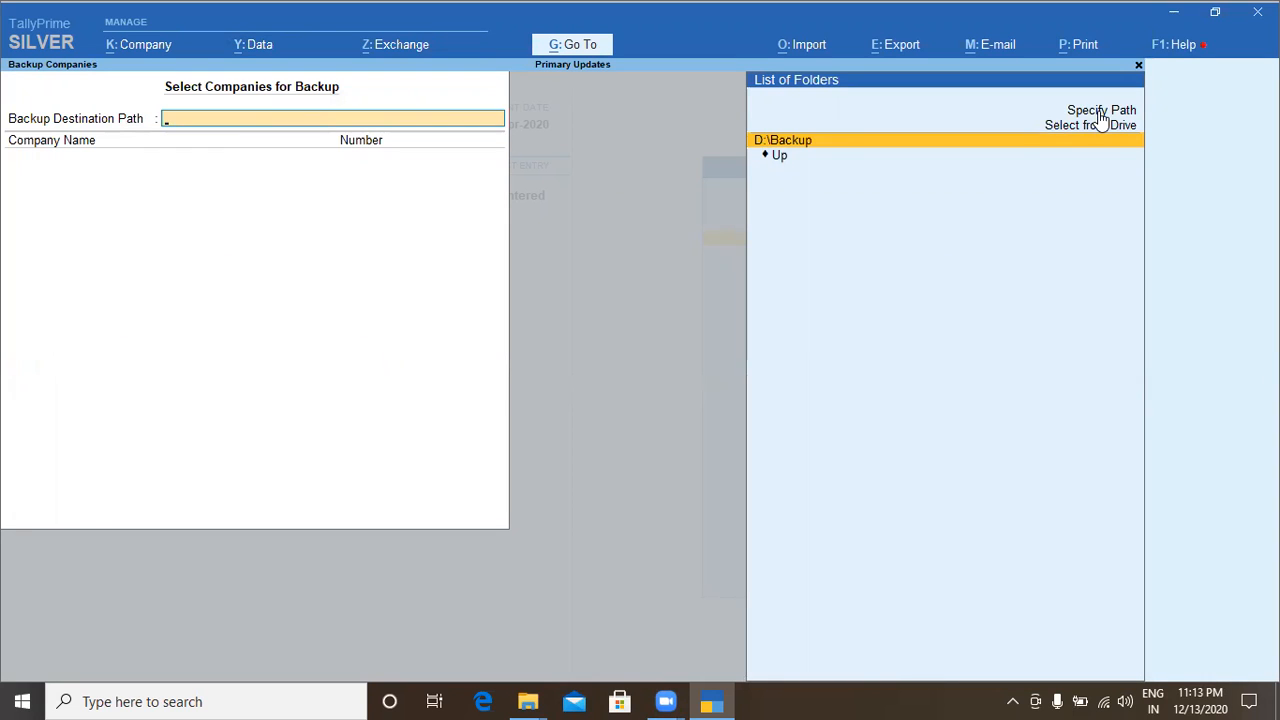
left_click(780, 146)
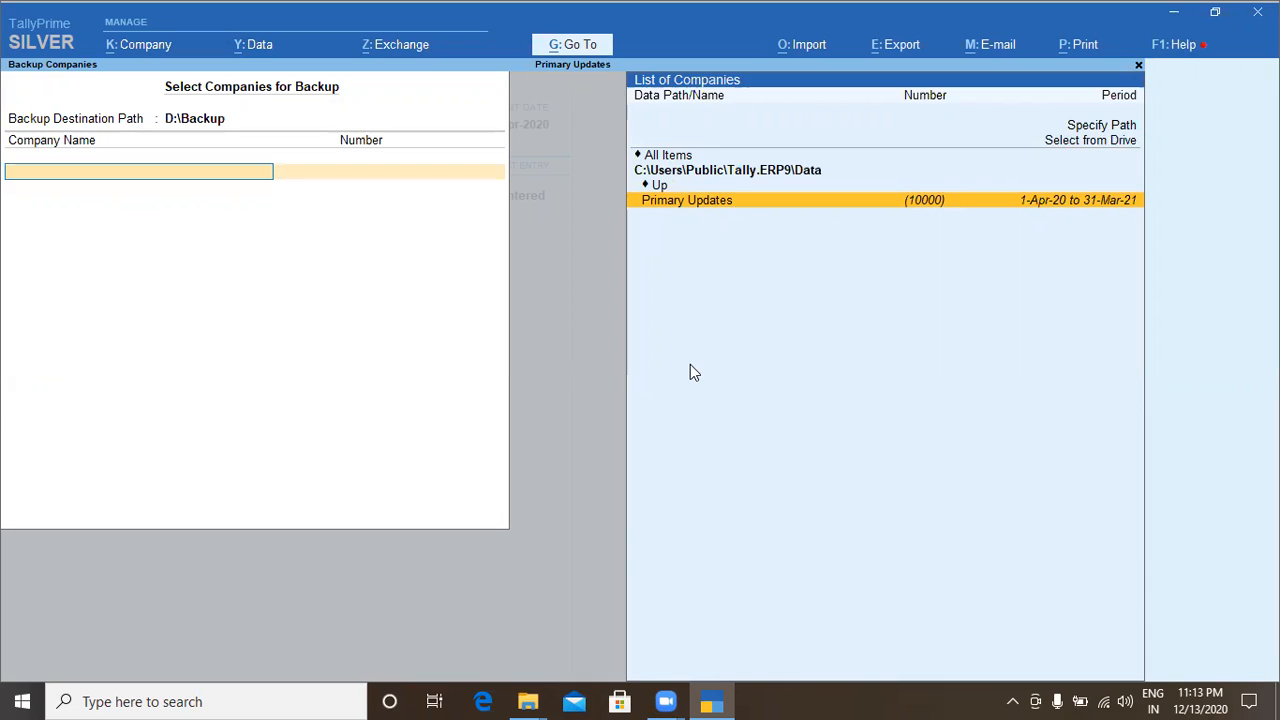
Back up only the Primary Updates company and check the resulting archive in the Backup folder in File Explorer
left_click(680, 207)
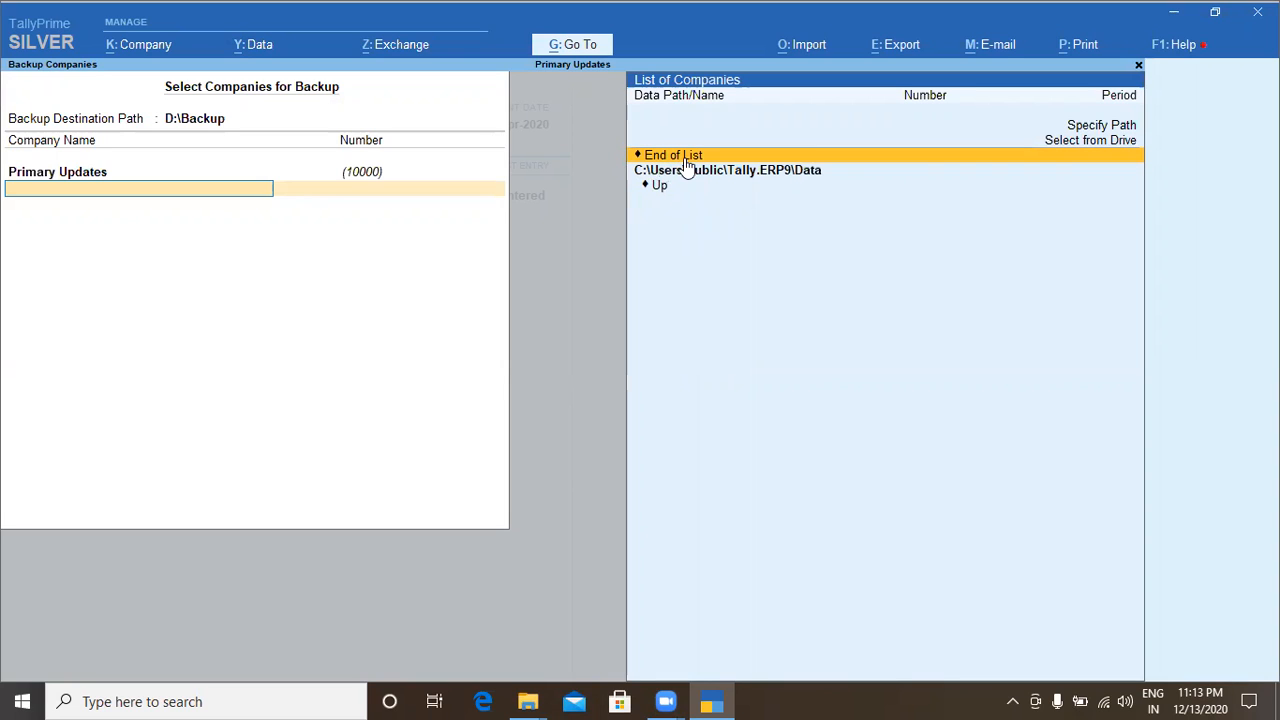
left_click(686, 158)
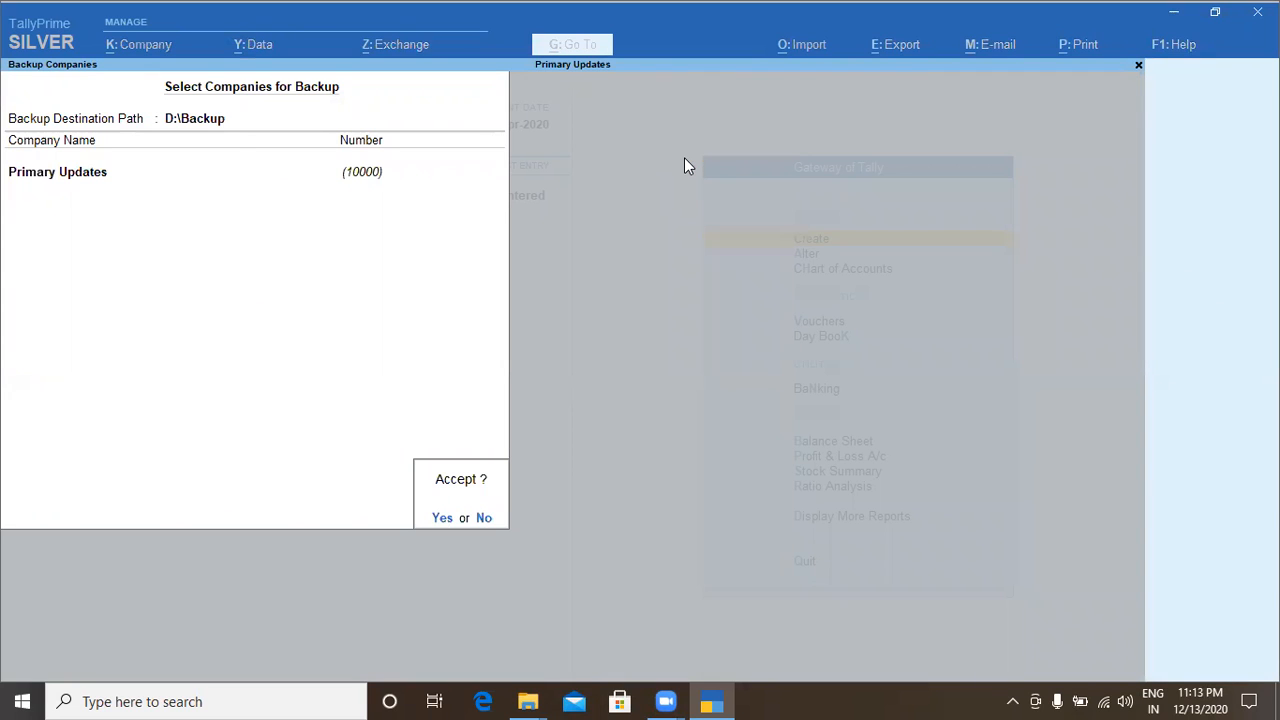
key("Return")
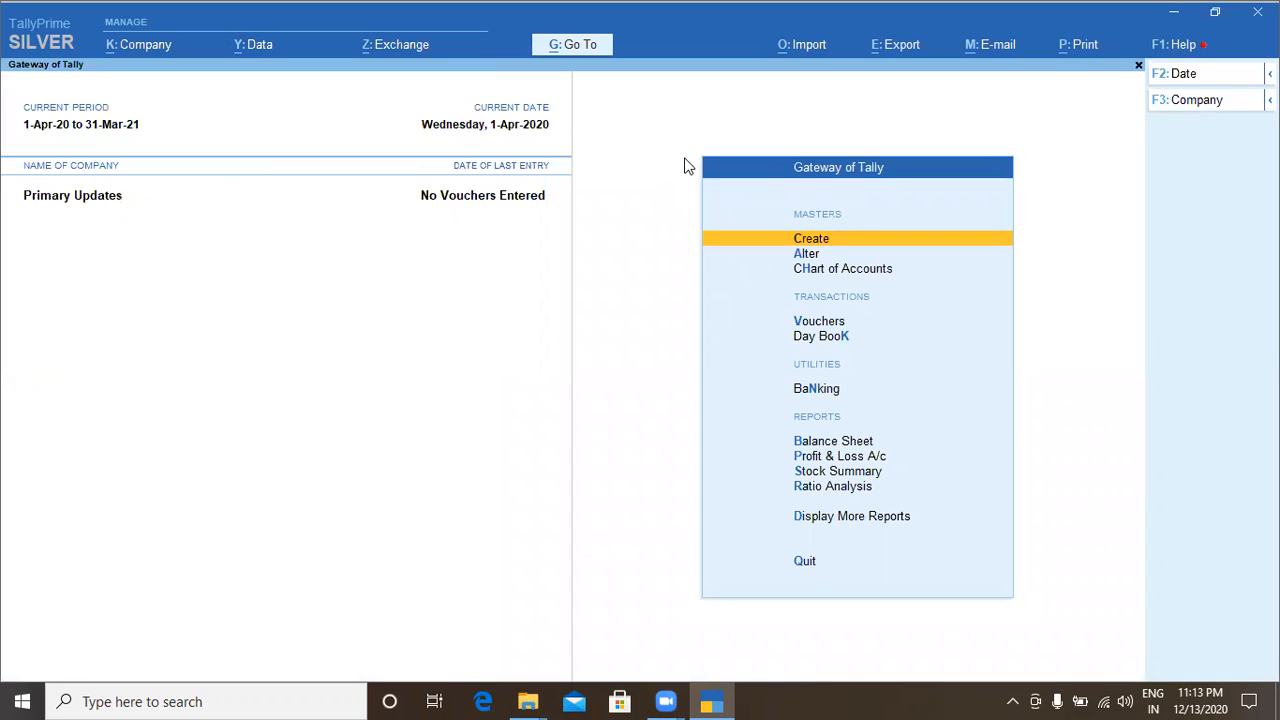
key("alt+Tab")
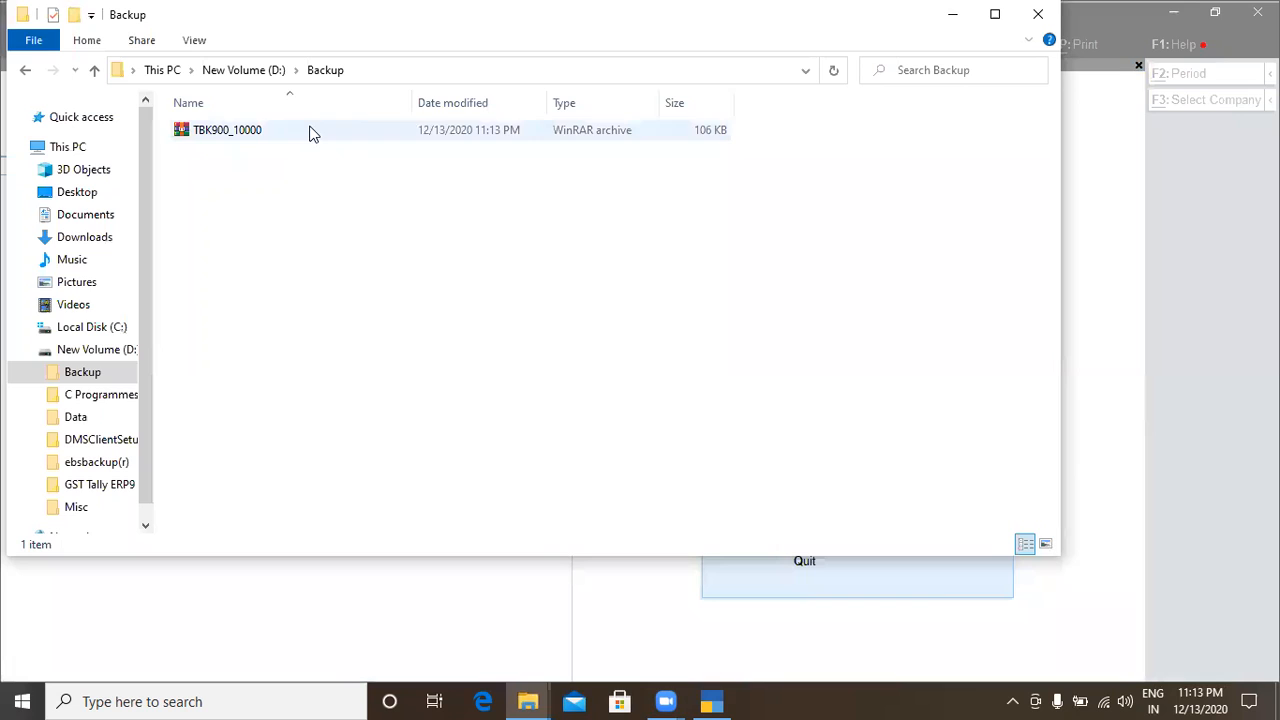
left_click(199, 136)
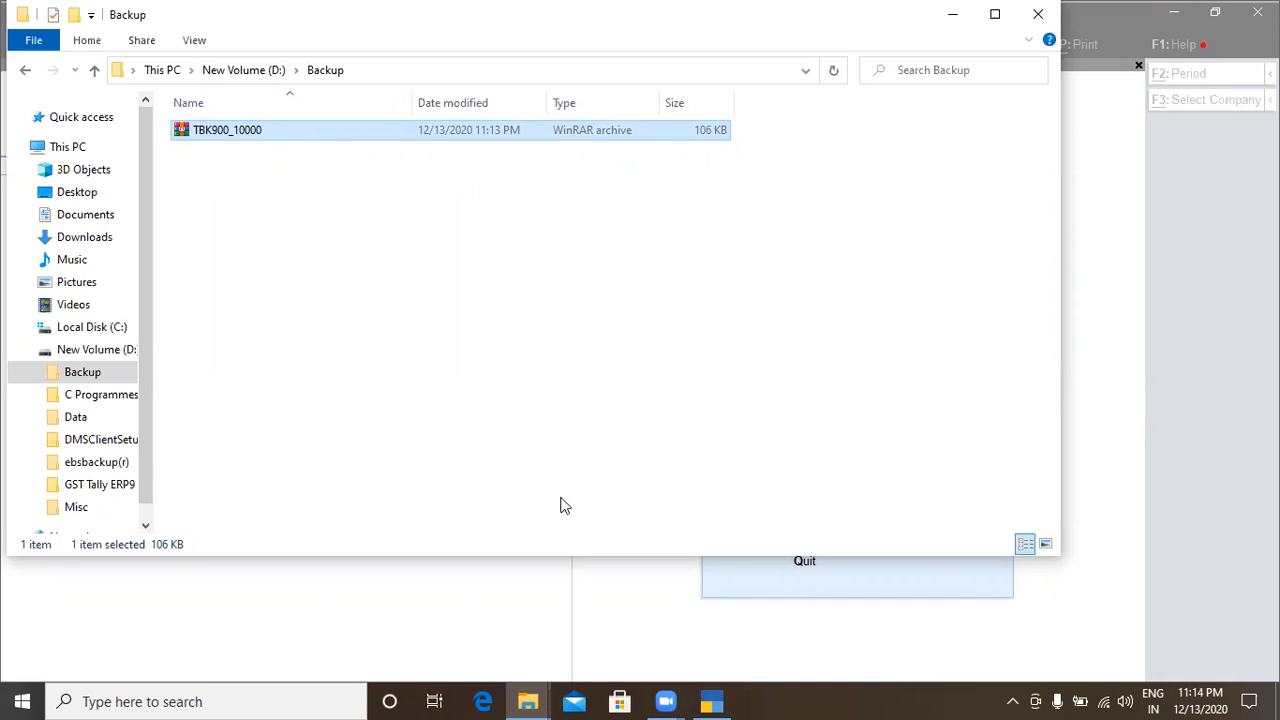
Switch back to TallyPrime and delete the Primary Updates company from its alteration screen, accepting the deletion
left_click(707, 701)
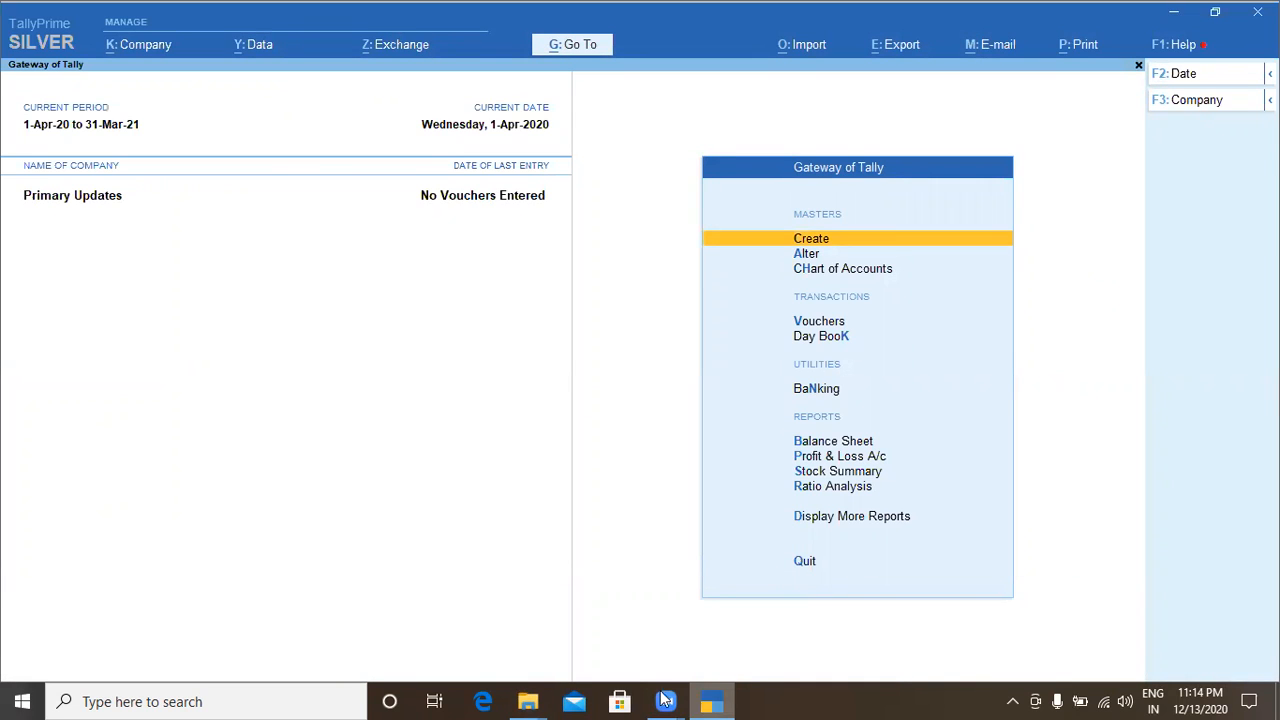
left_click(149, 57)
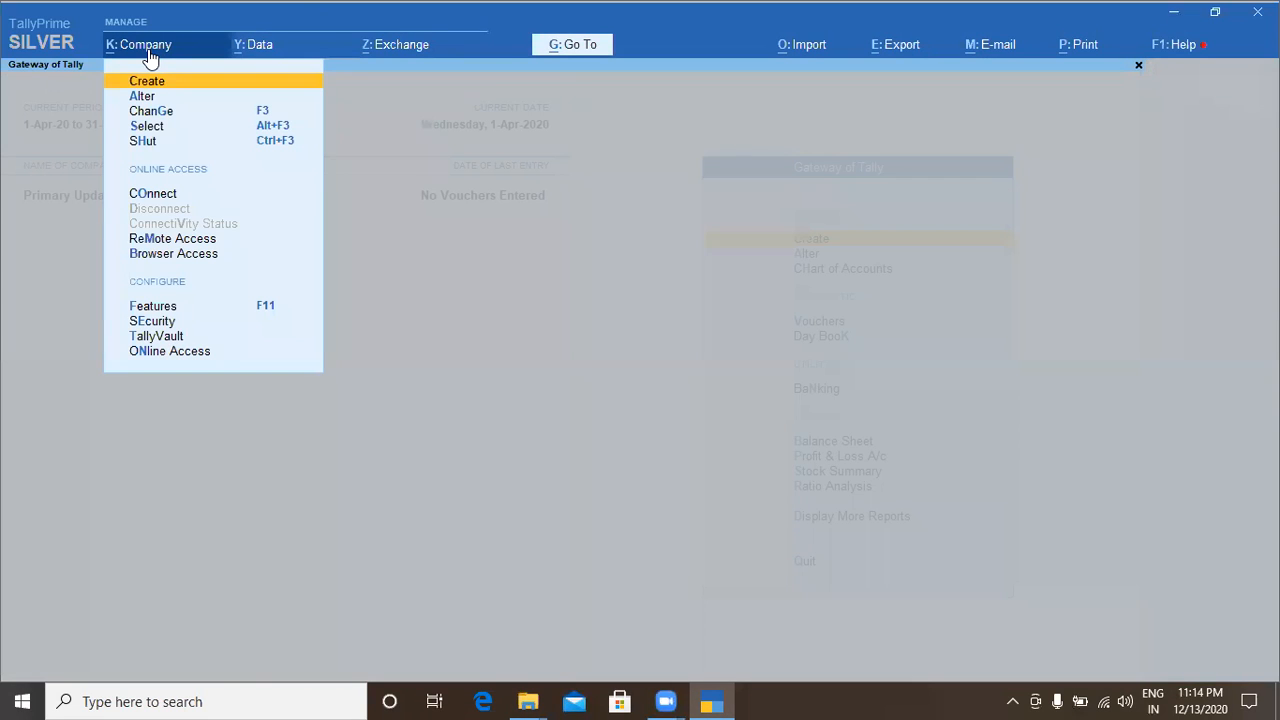
key("Down")
key("Down")
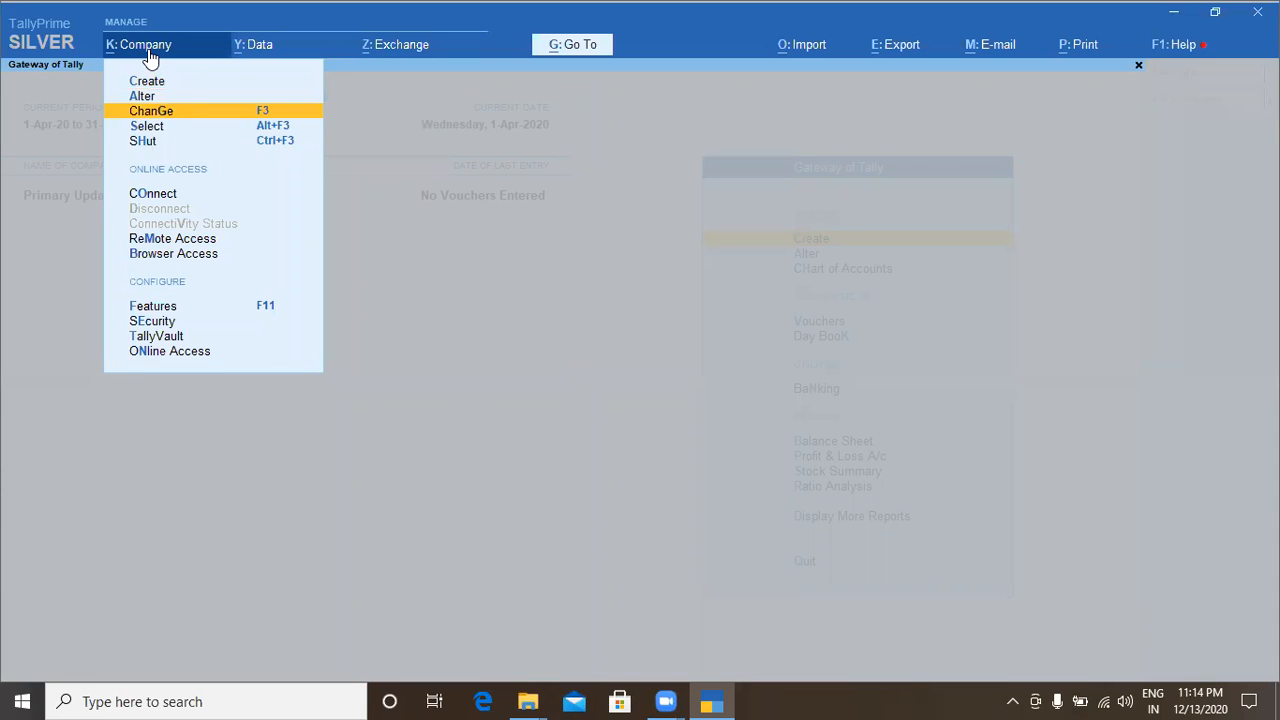
key("Up")
key("Return")
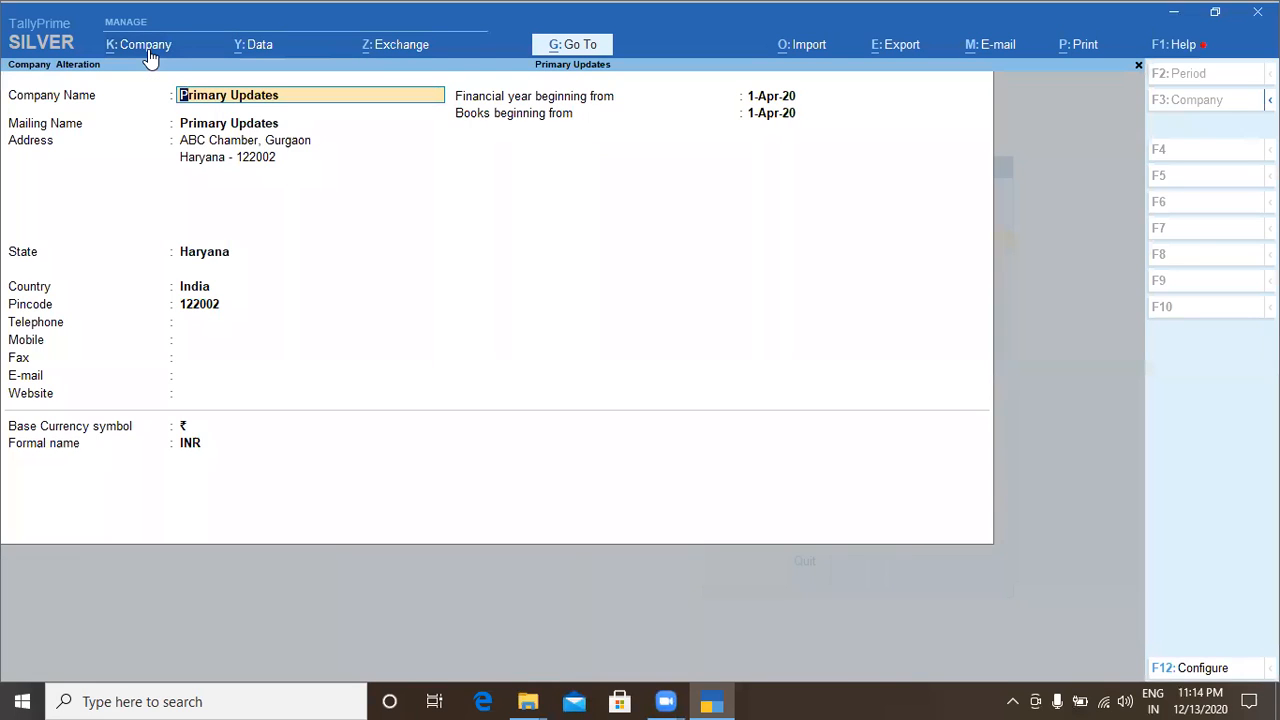
key("alt+d")
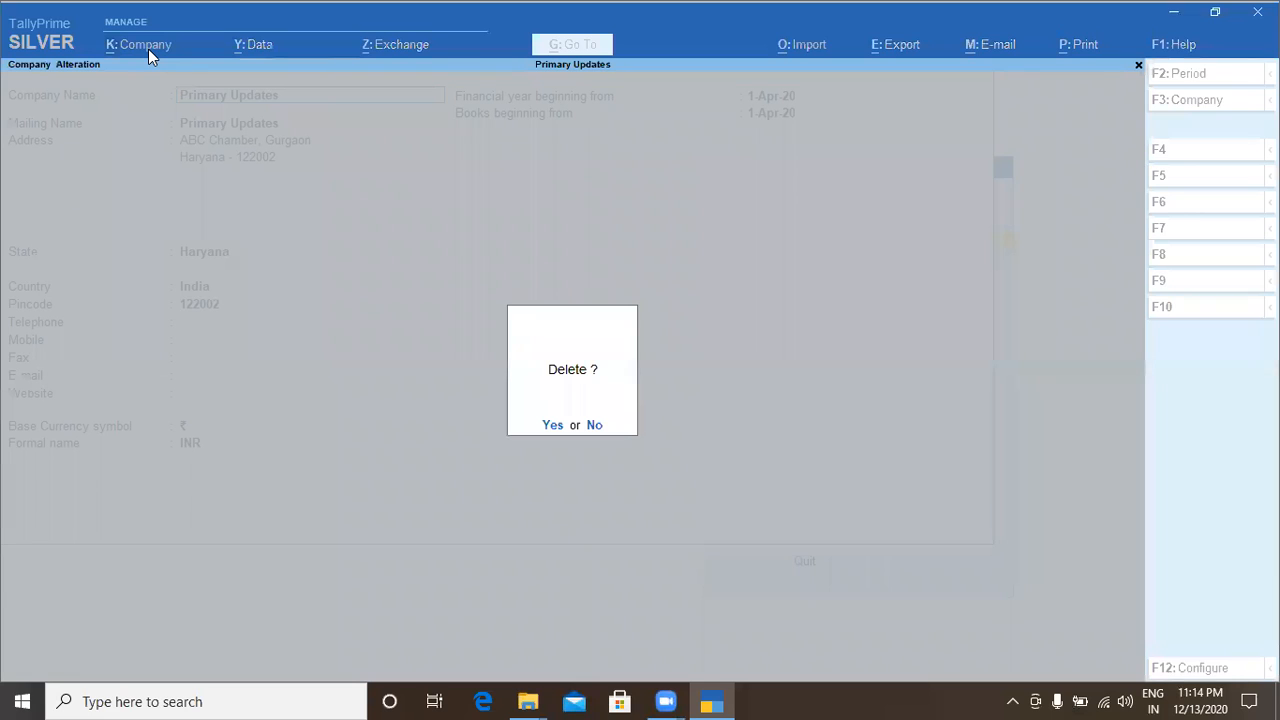
key("y")
key("y")
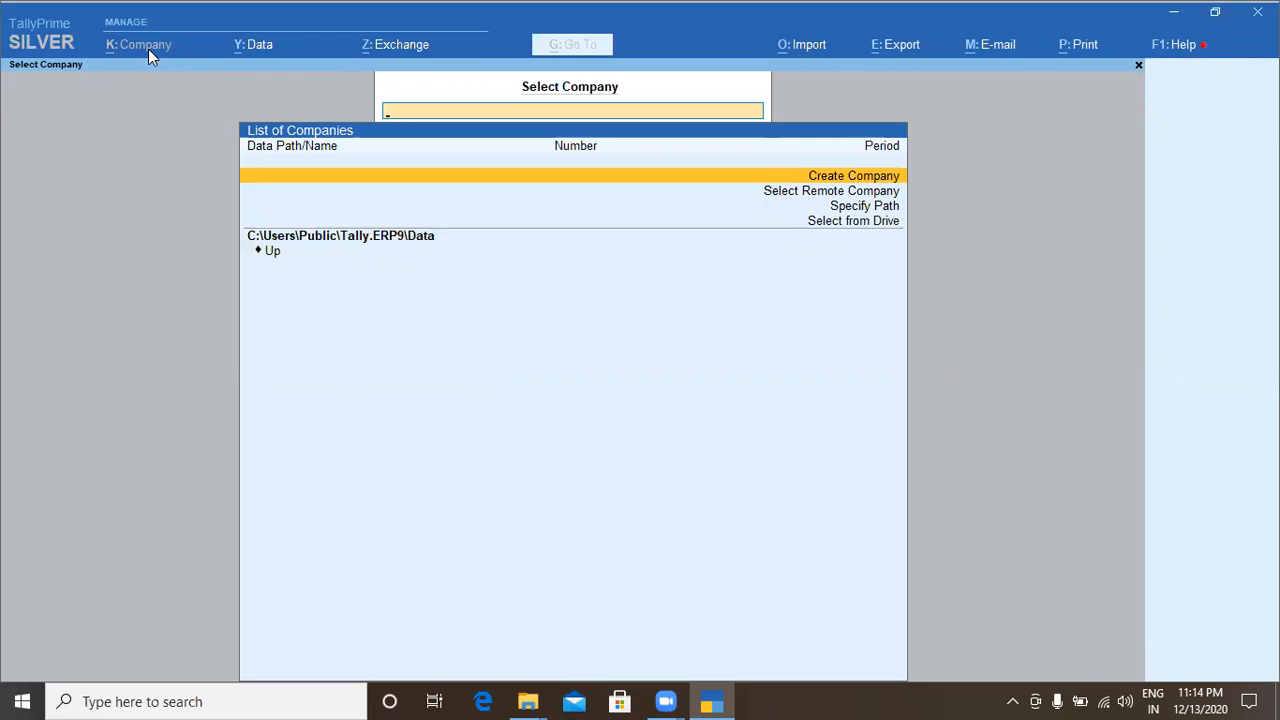
Start a company data restore, keeping C:\Users\Public\Tally.ERP9\Data as the restore destination path
left_click(257, 54)
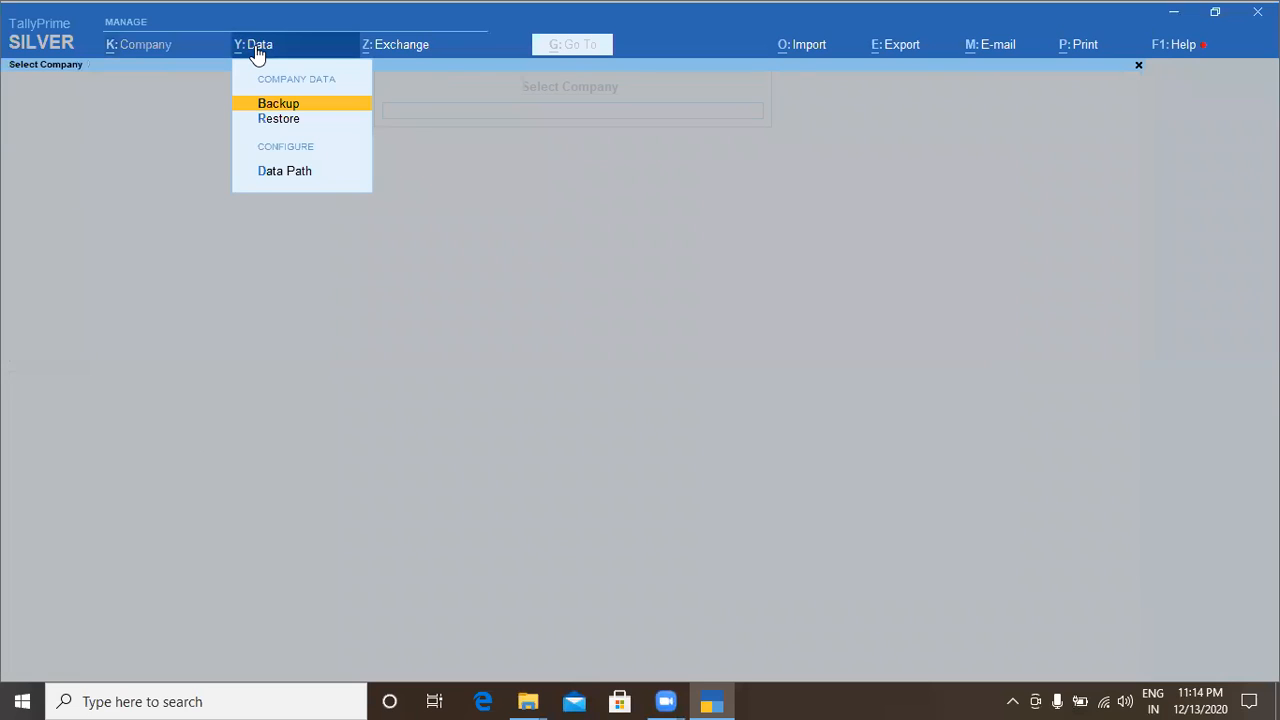
key("Down")
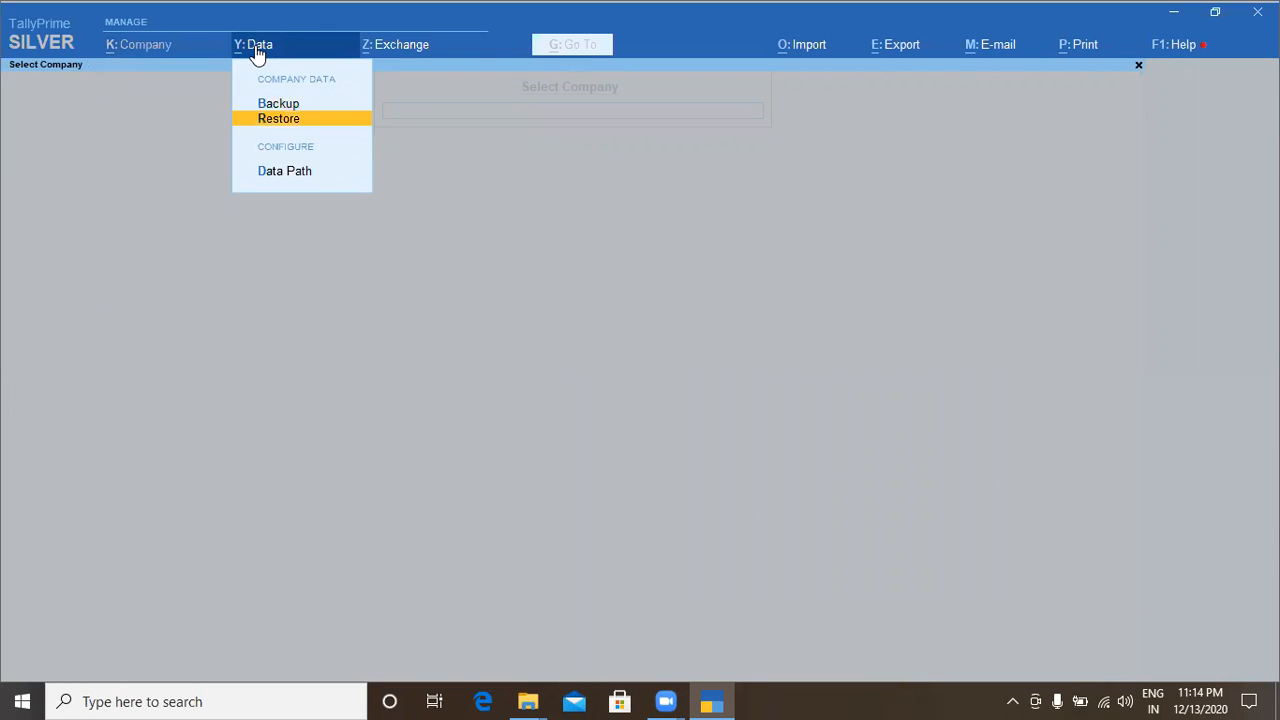
key("Return")
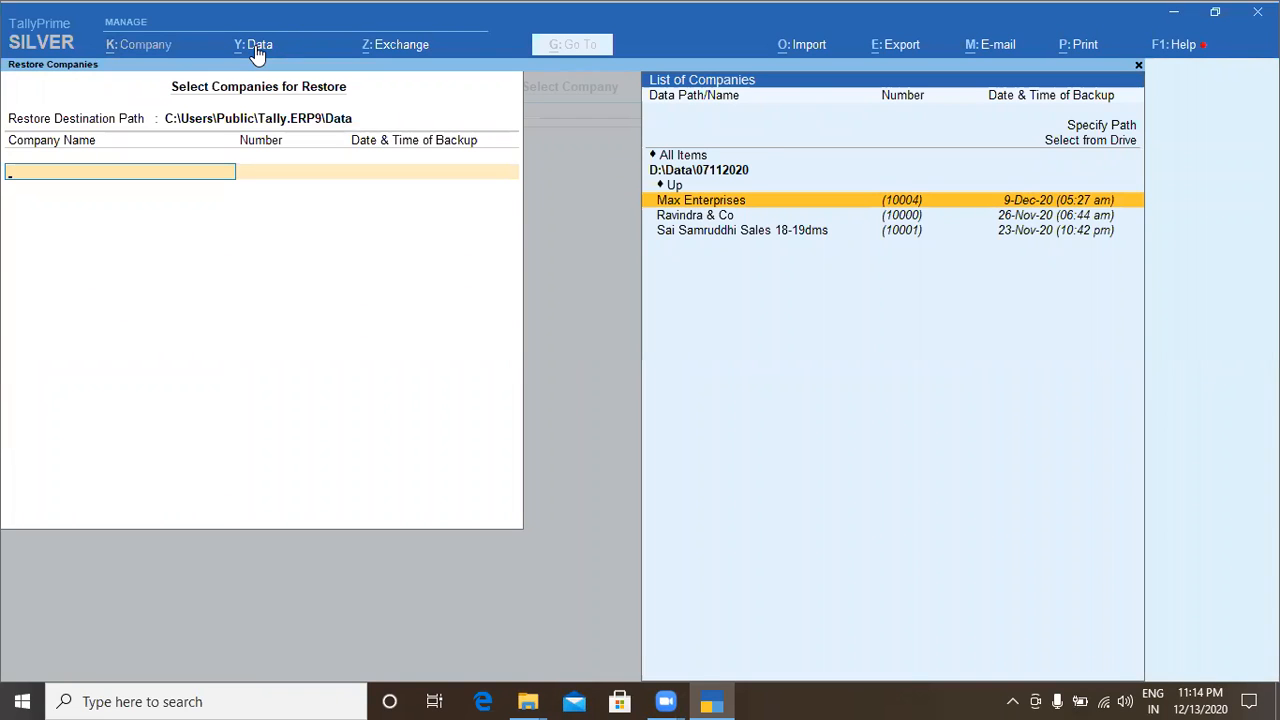
key("BackSpace")
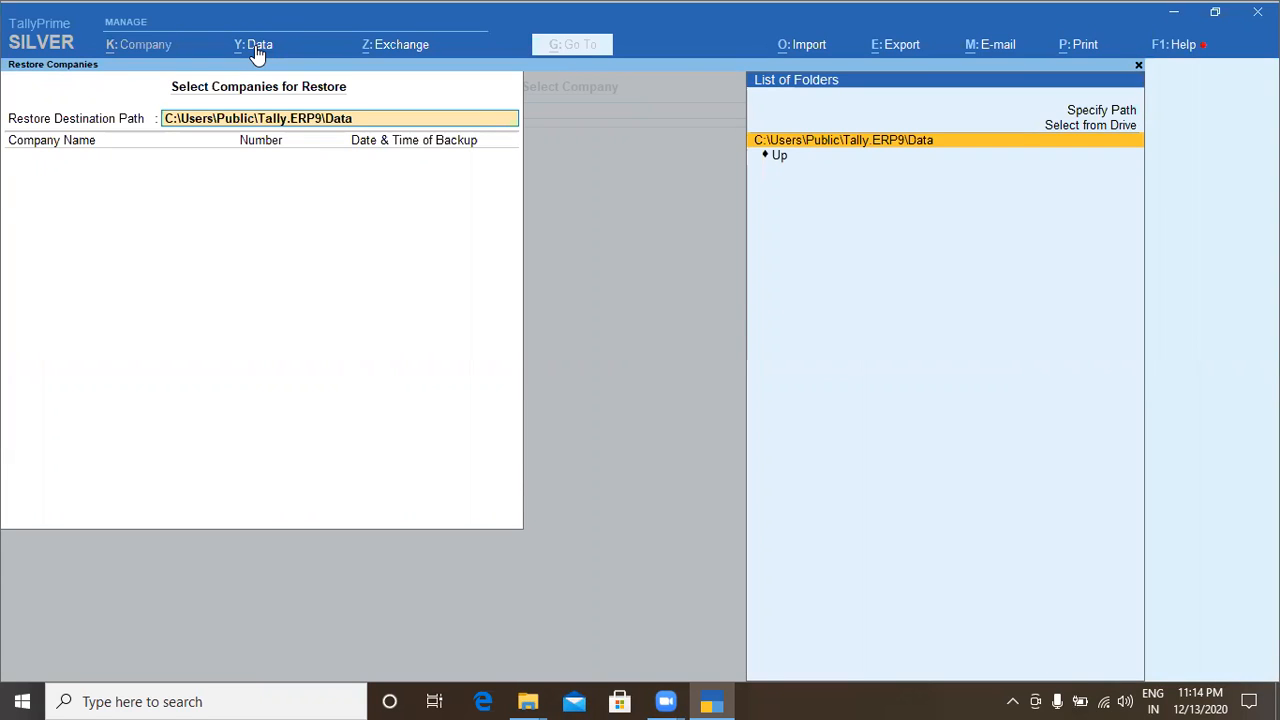
key("Return")
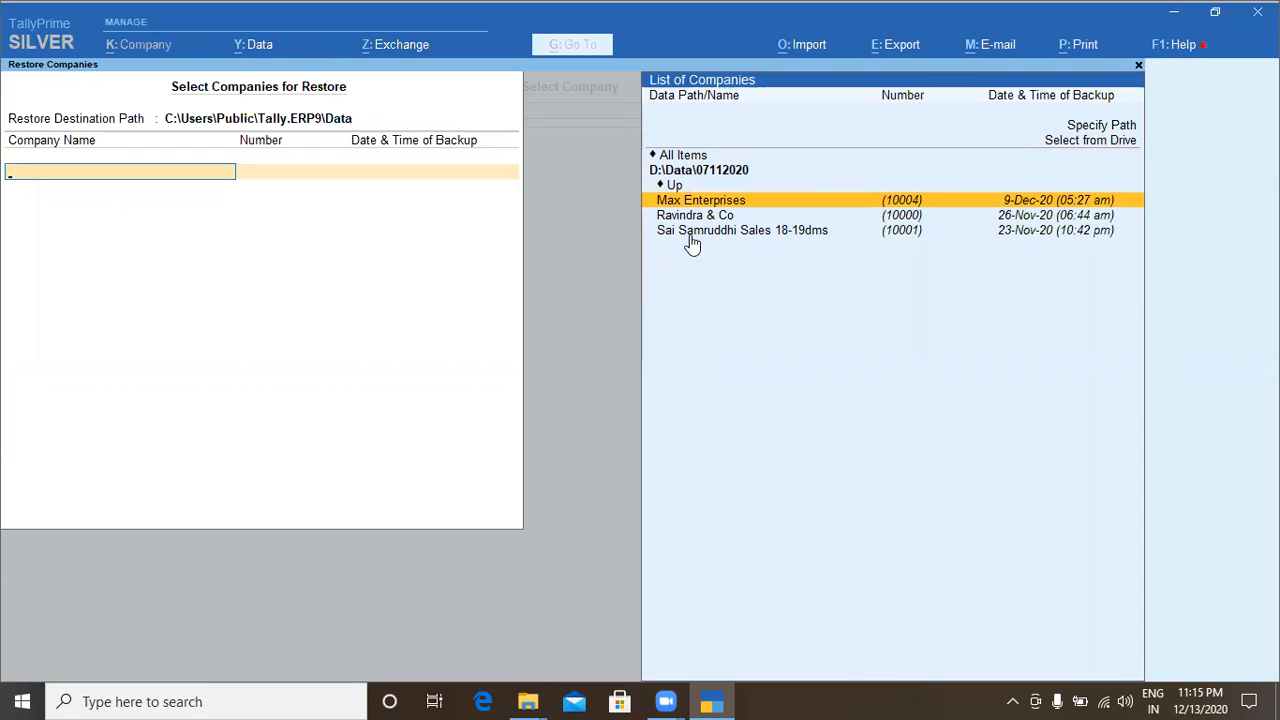
Specify D:\Backup as the restore source path, copying the path from the Backup folder in File Explorer and returning to TallyPrime
left_click(1096, 129)
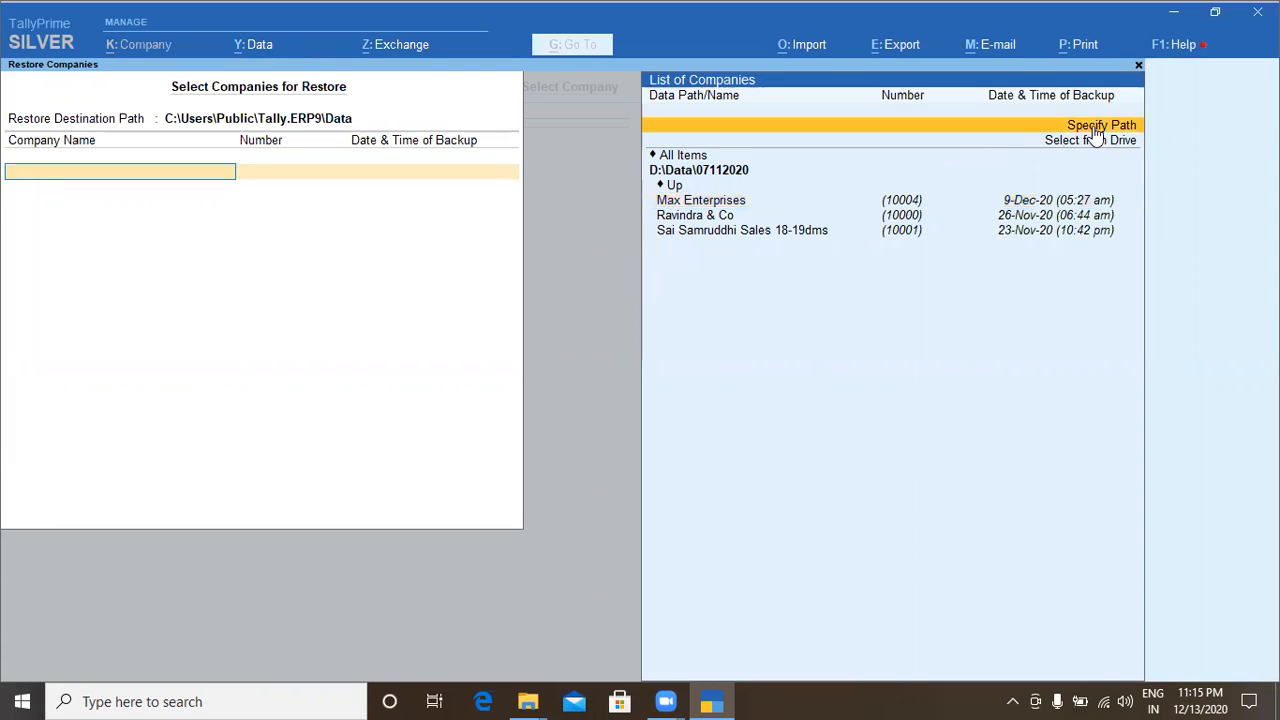
left_click(1095, 131)
key("alt+Tab")
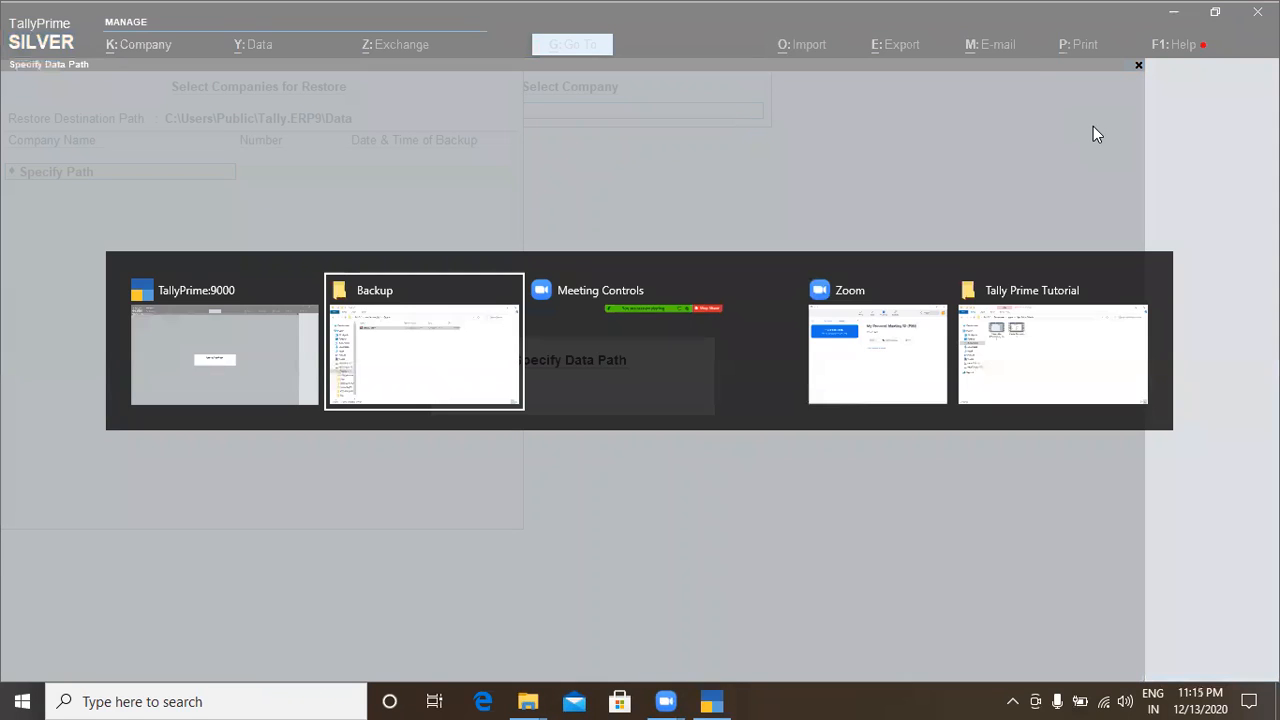
left_click(499, 78)
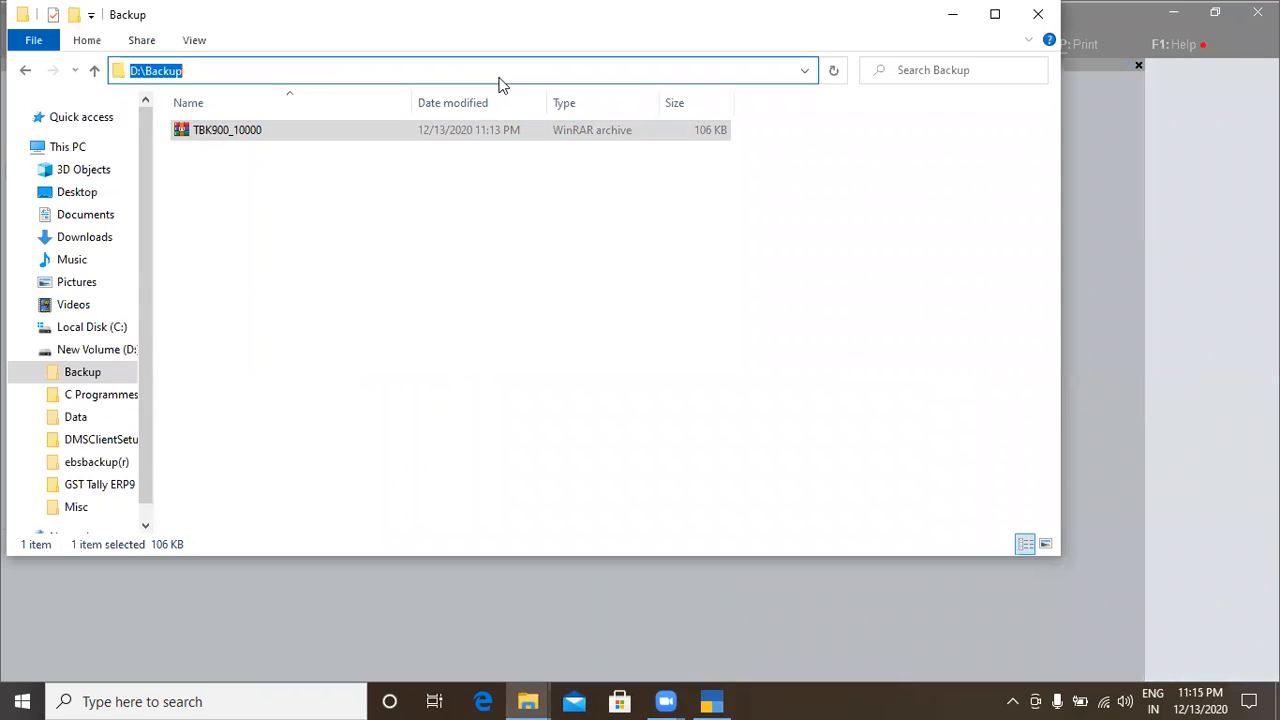
key("ctrl+c")
key("alt+Tab")
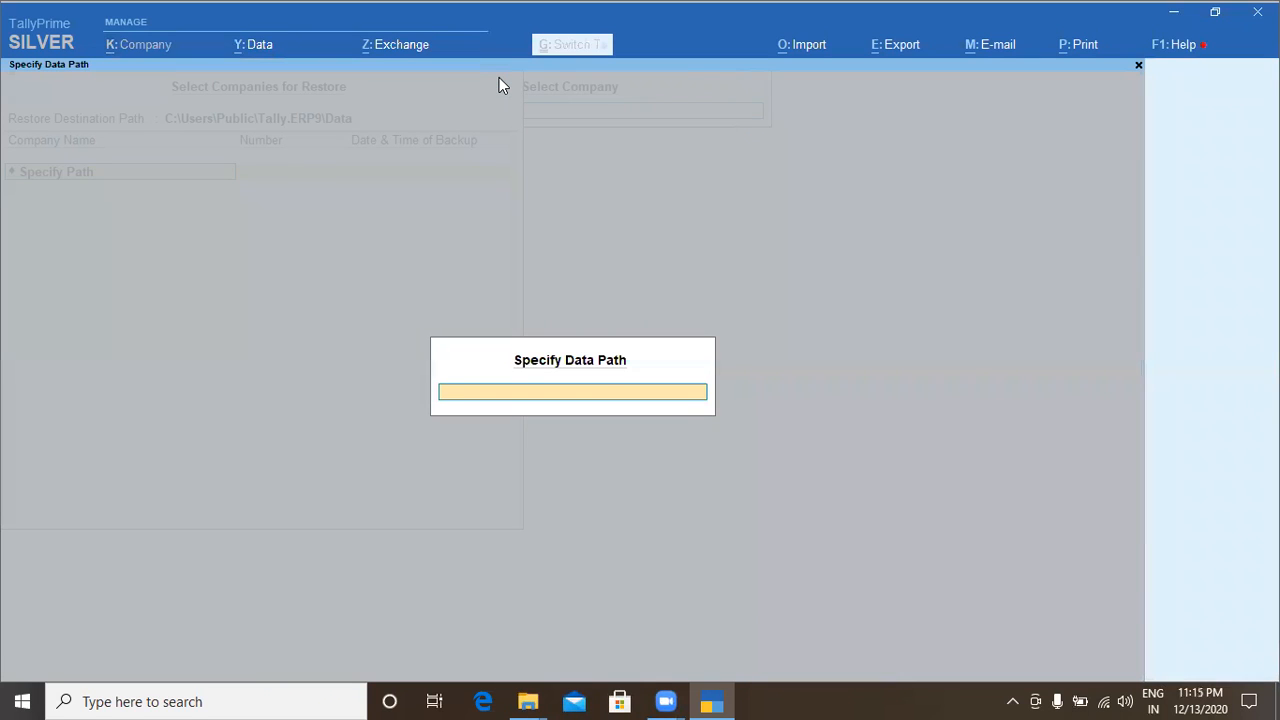
key("ctrl+v")
key("Return")
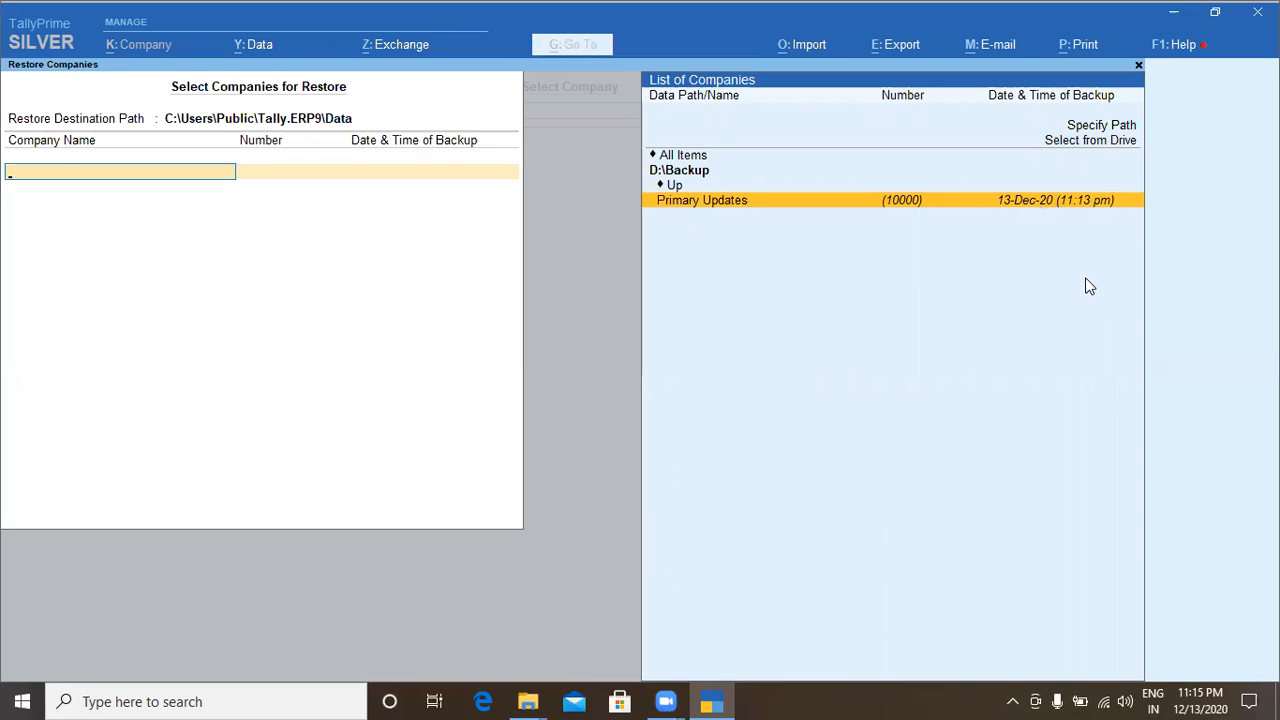
Select only the Primary Updates company from D:\Backup, end the list and accept the restore
key("Return")
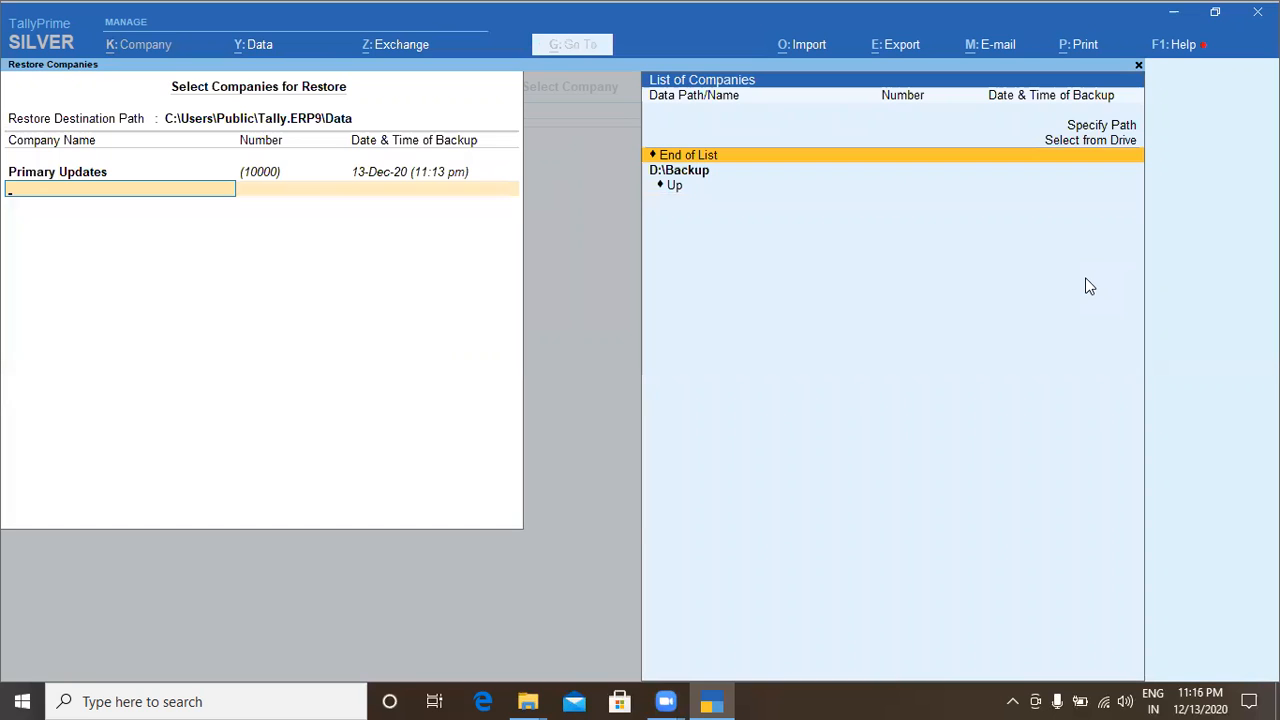
key("Return")
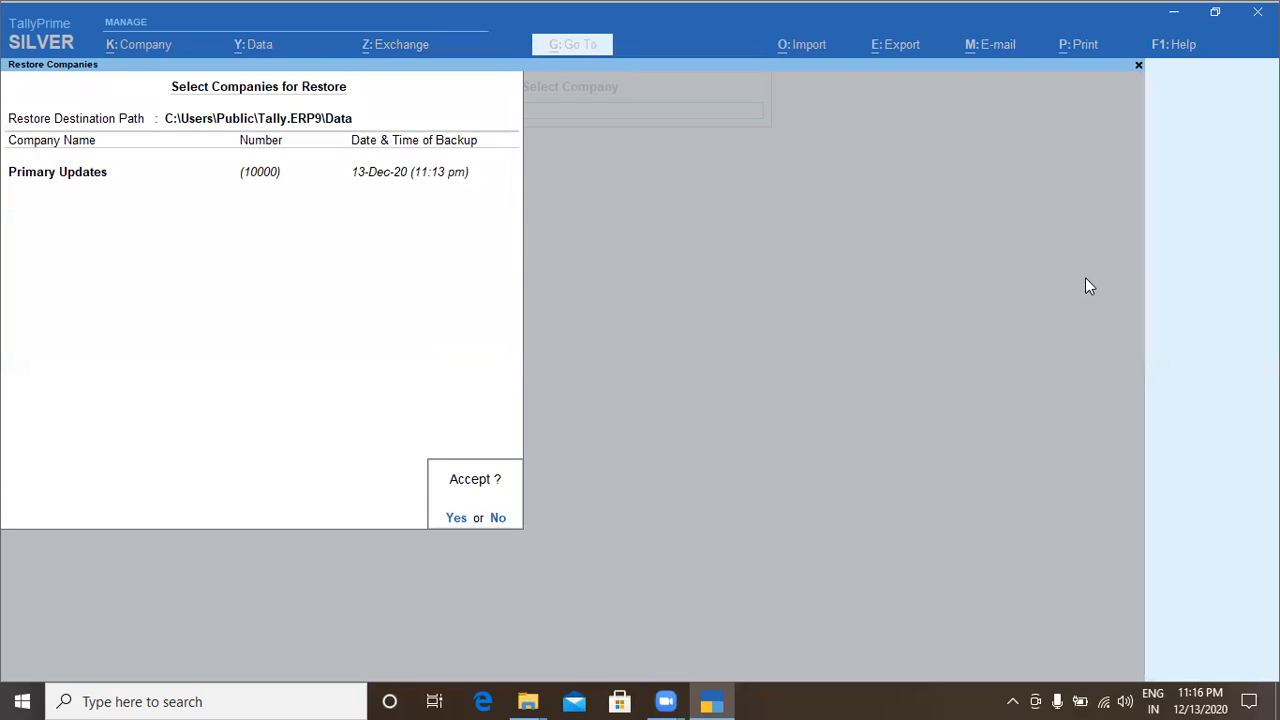
key("Return")
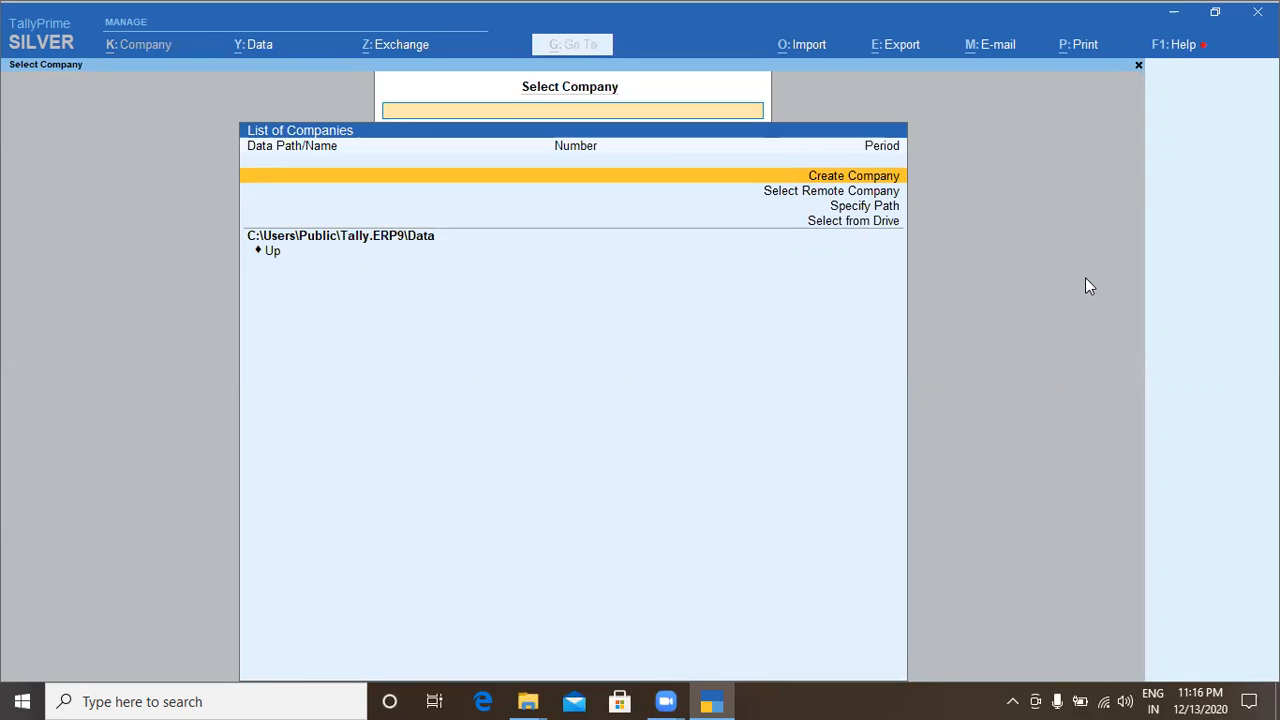
Close and reopen the company selection list without quitting TallyPrime to check for the restored Primary Updates company
key("Escape")
key("n")
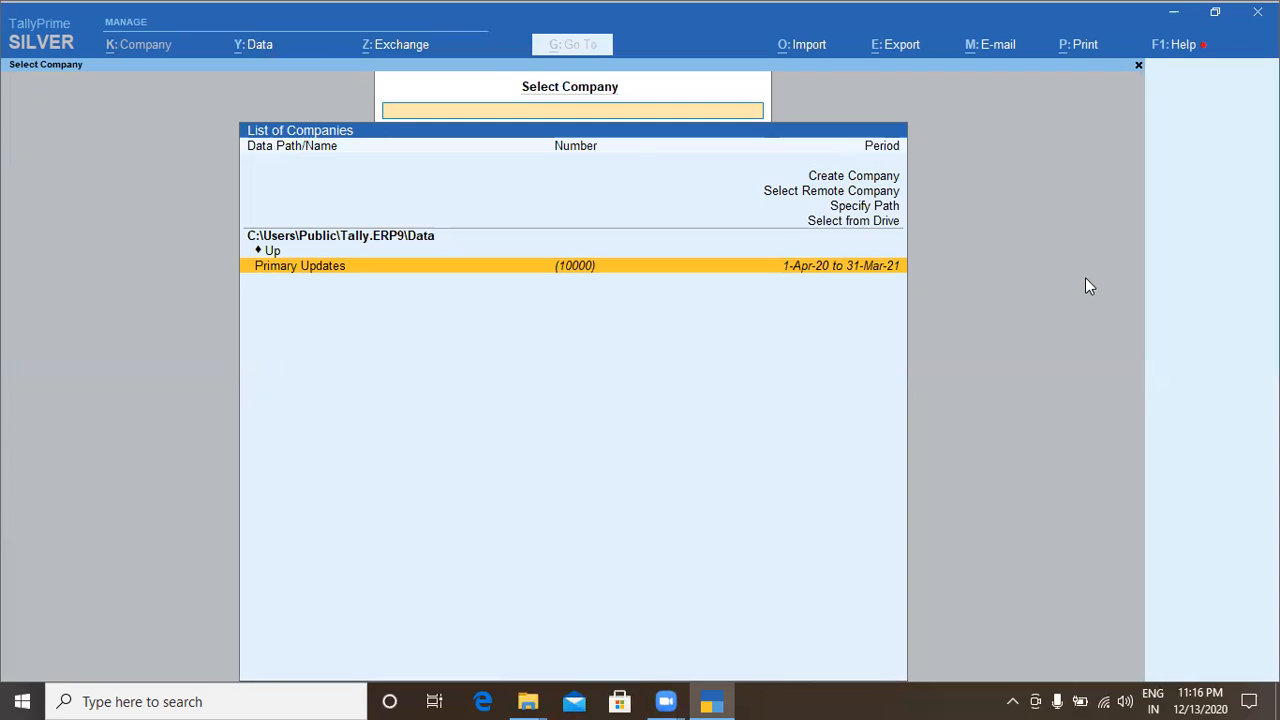
key("Escape")
key("Escape")
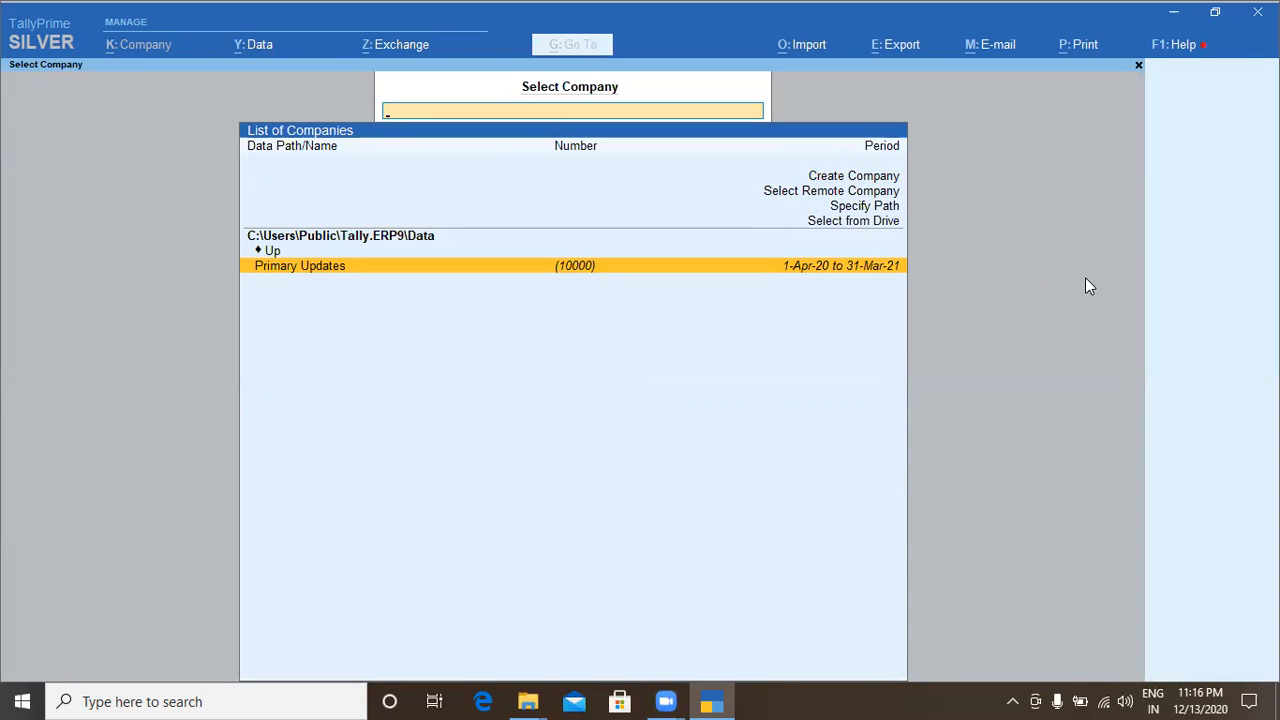